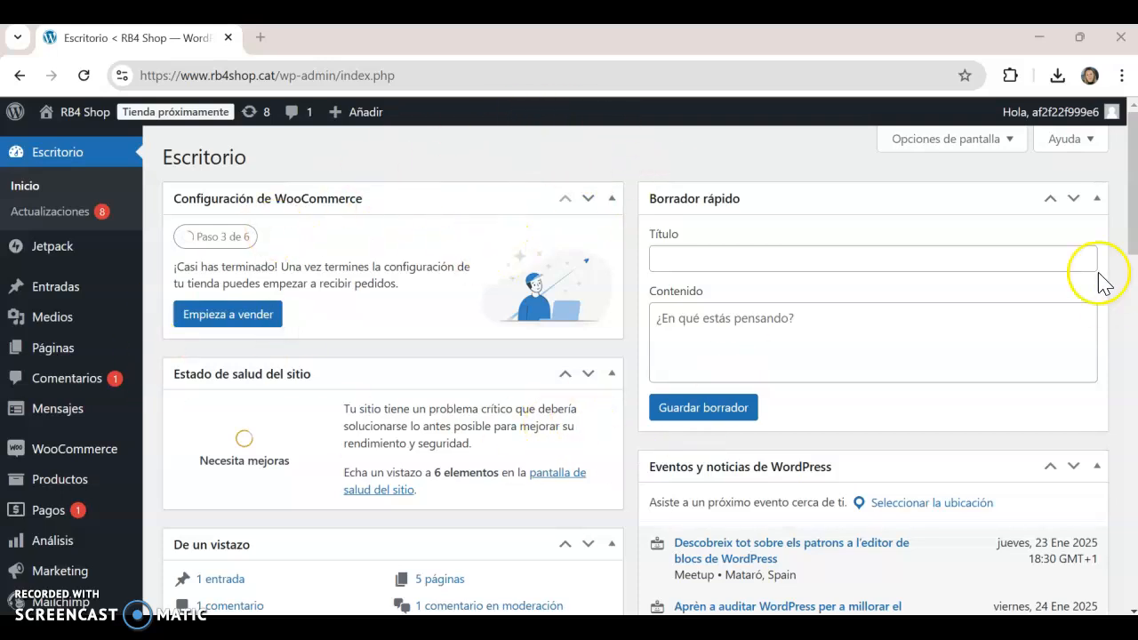
Open the theme customizer for RB4 Shop and go to the site identity settings
drag(1133, 241, 1131, 290)
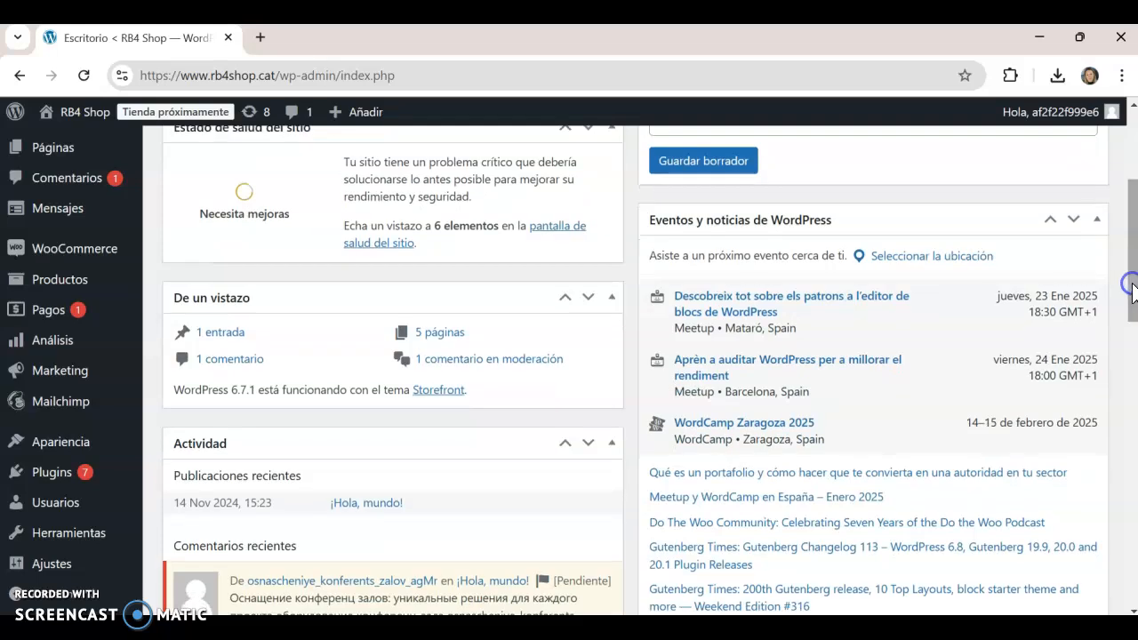
mouse_move(77, 449)
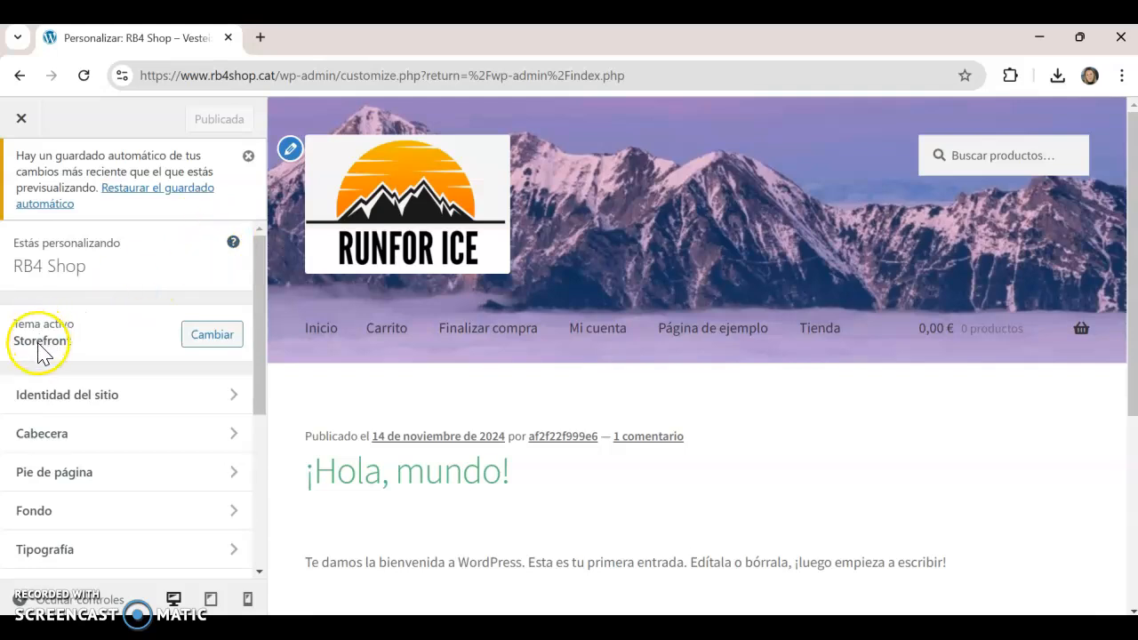
click(113, 397)
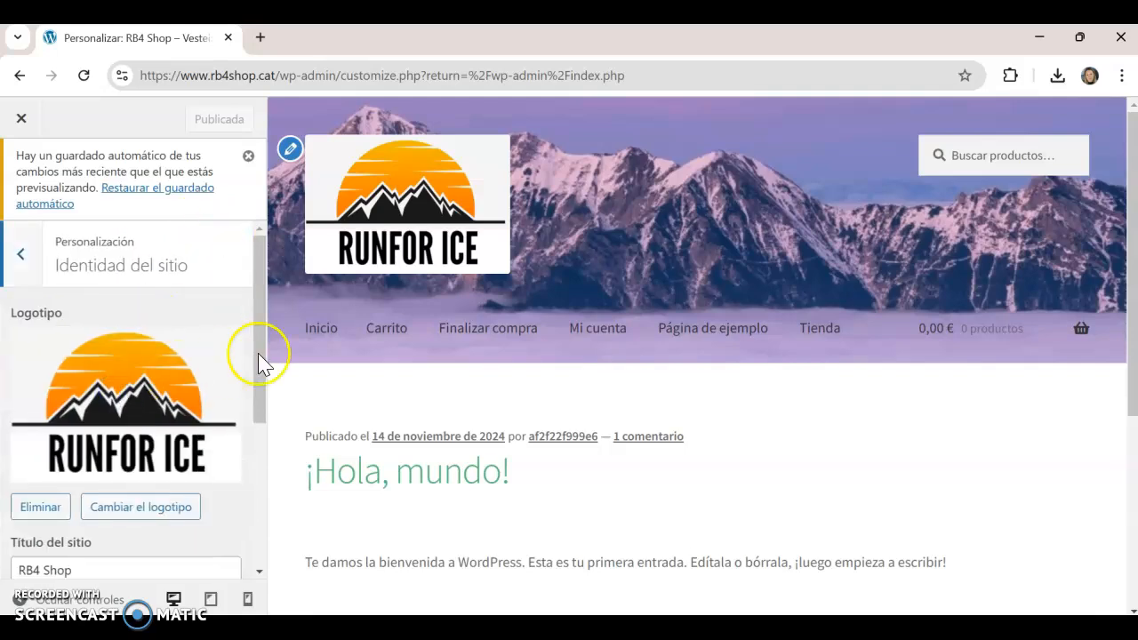
drag(264, 397, 282, 528)
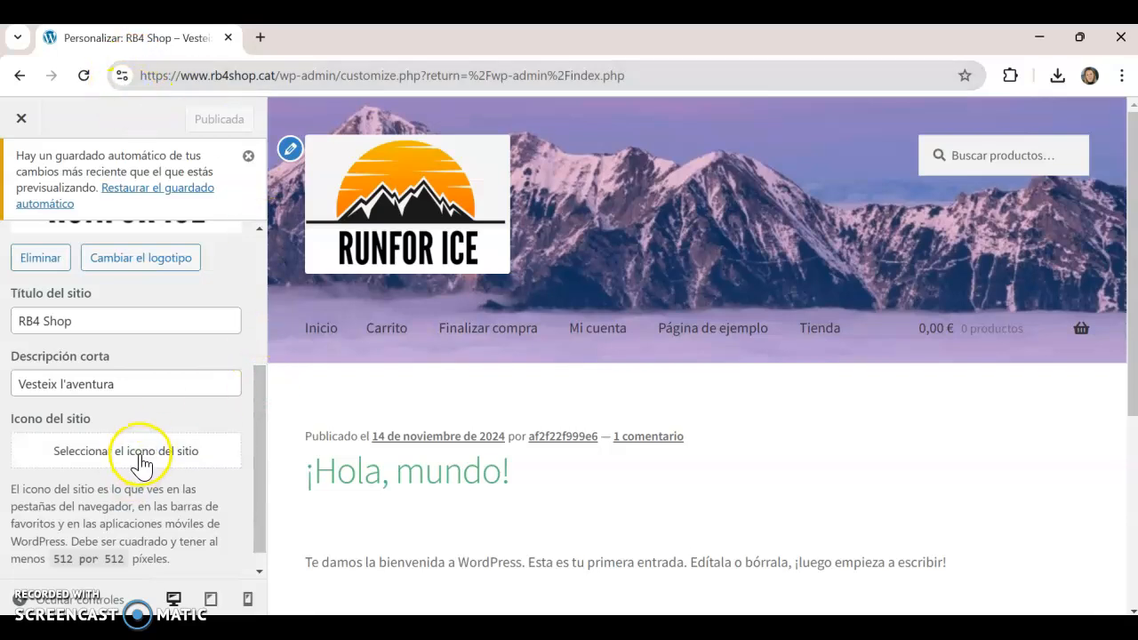
Start uploading a site icon, browse to the runforice_fotos folder and display its files as large icons
click(140, 462)
click(570, 400)
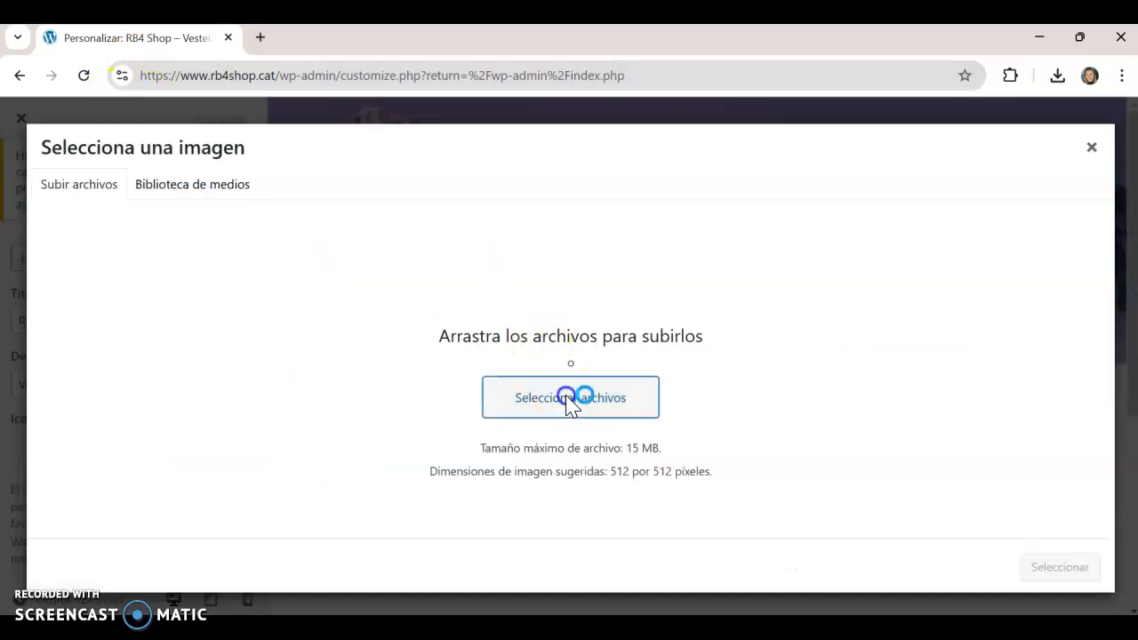
double_click(415, 322)
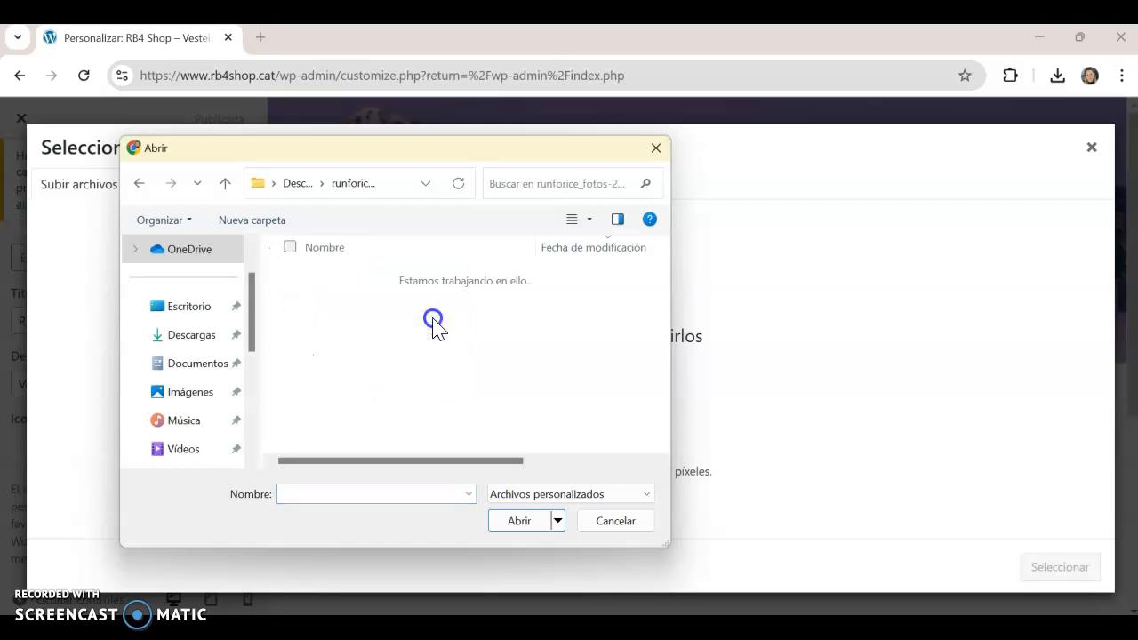
double_click(366, 301)
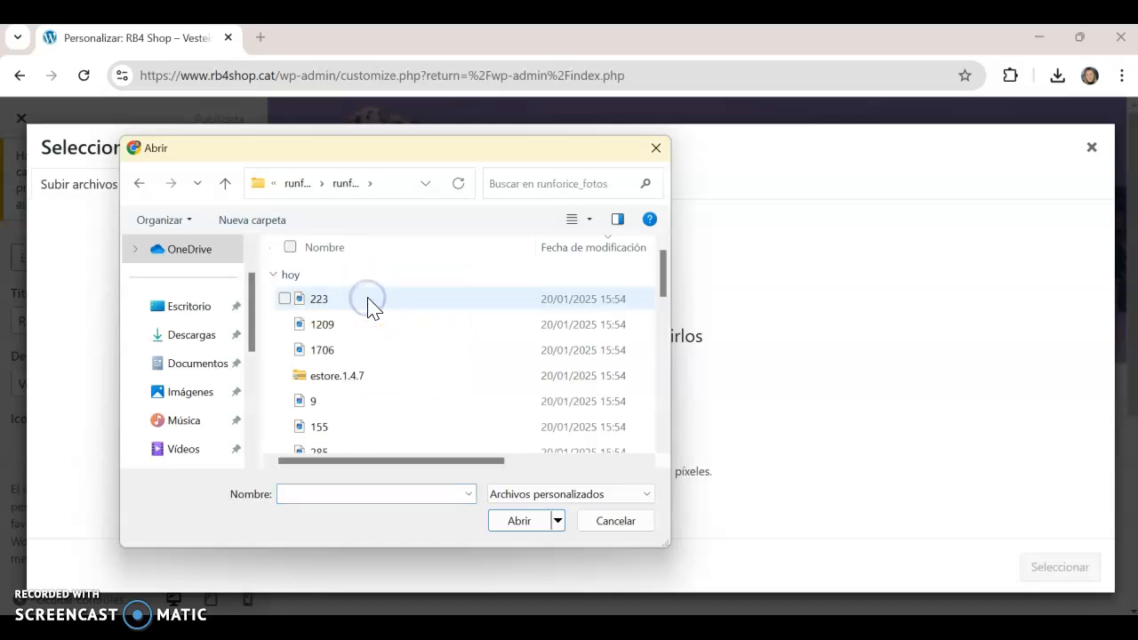
right_click(469, 333)
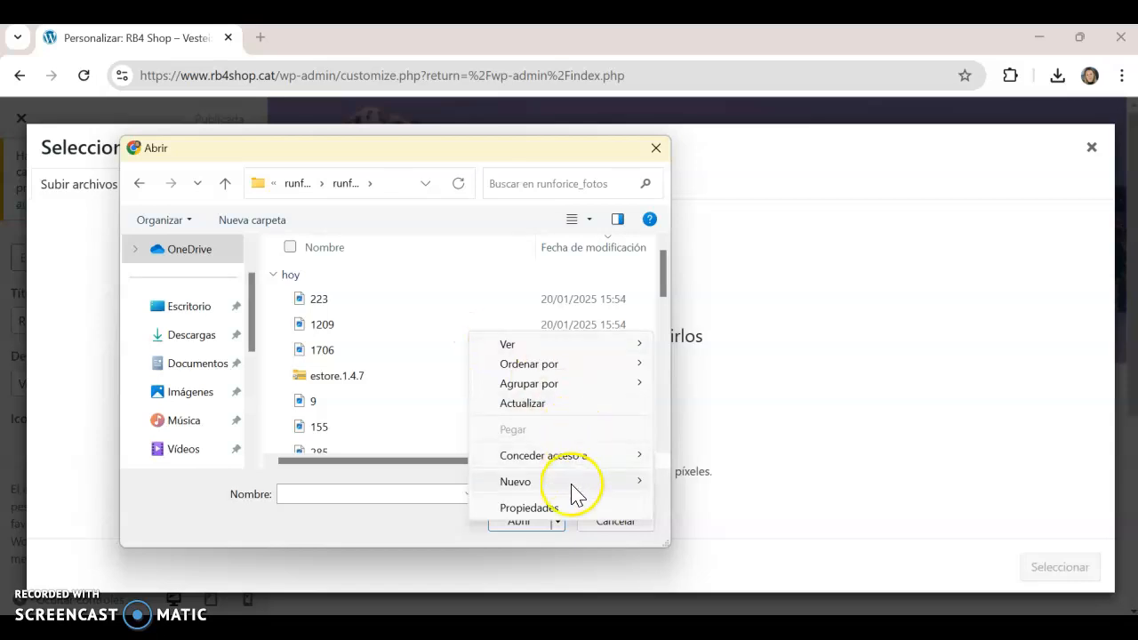
mouse_move(605, 344)
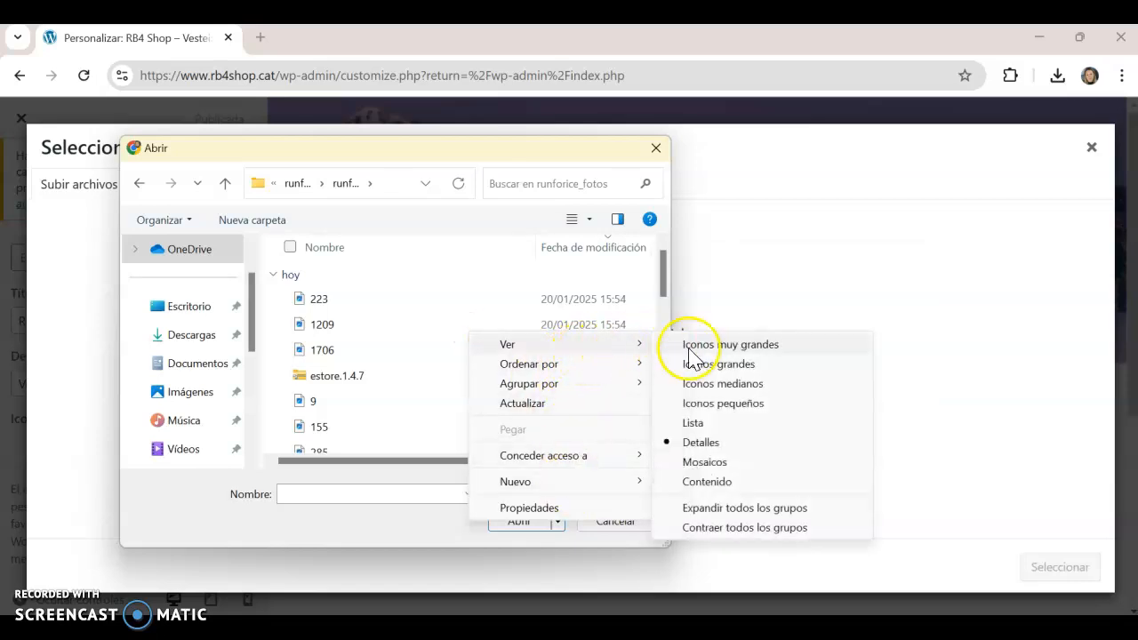
click(701, 363)
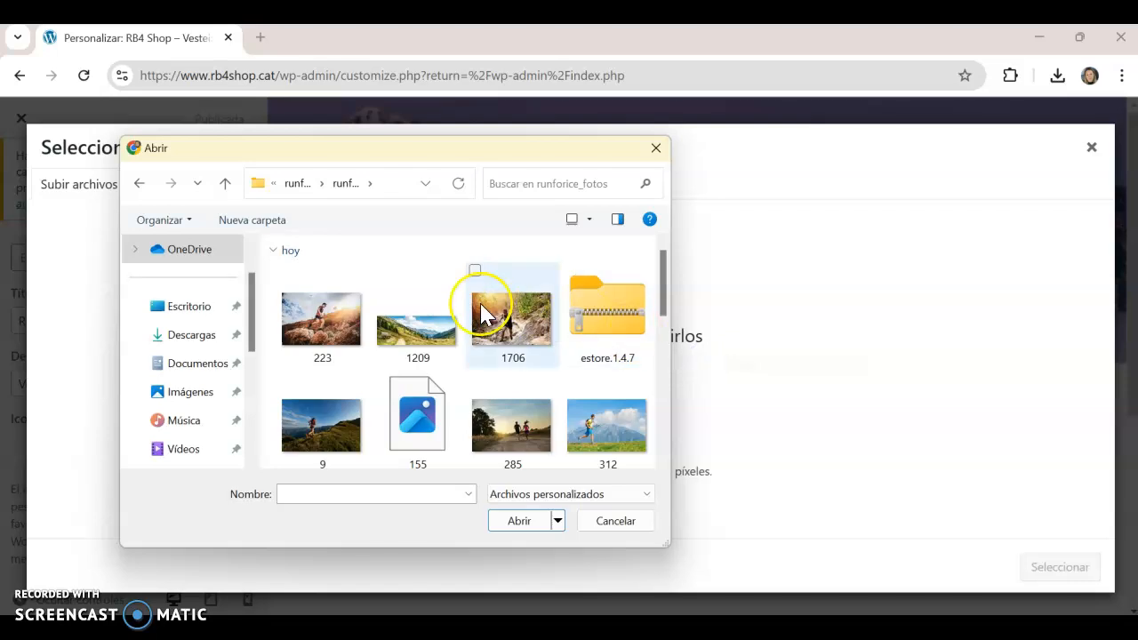
Upload the RUNFOR ICE logo image and crop it to a square as the site icon
drag(664, 293, 658, 360)
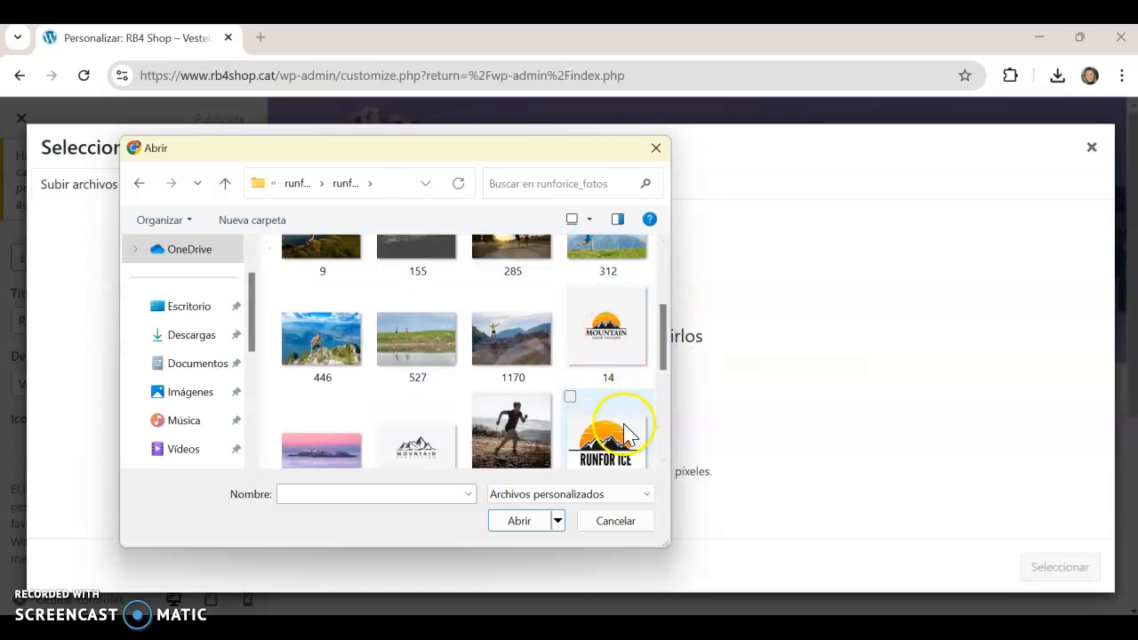
click(617, 442)
click(513, 525)
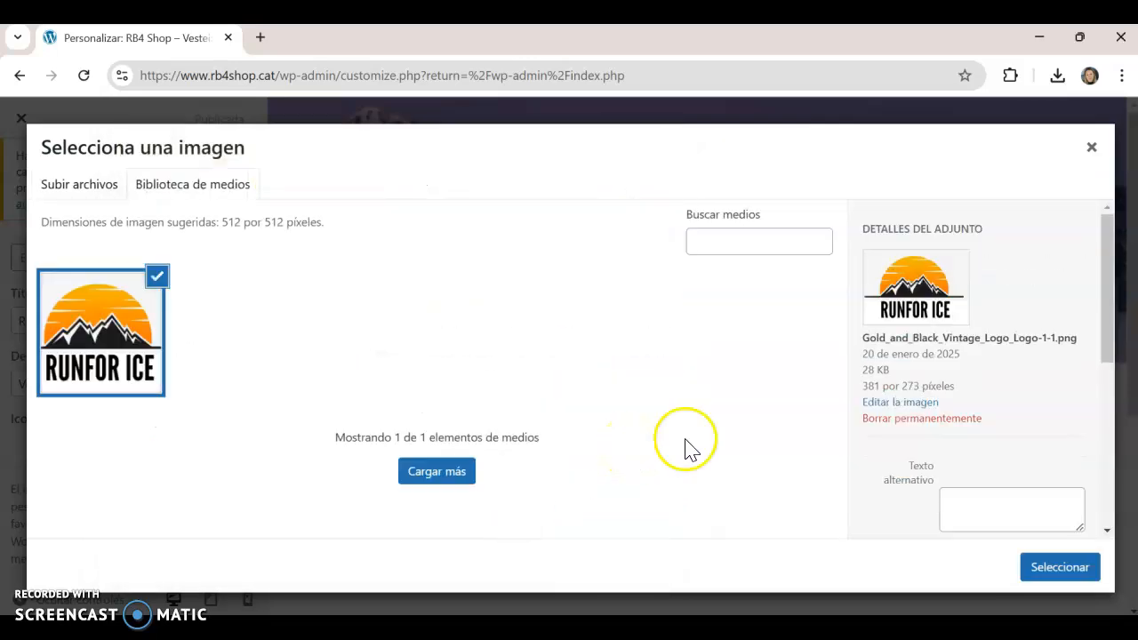
click(1083, 575)
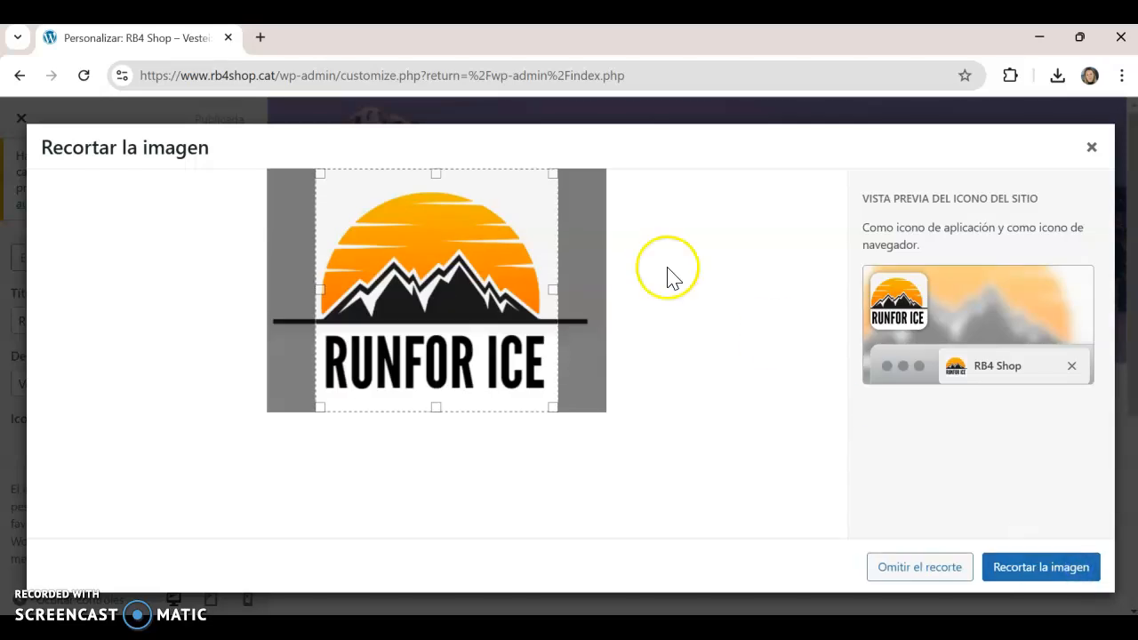
click(1042, 567)
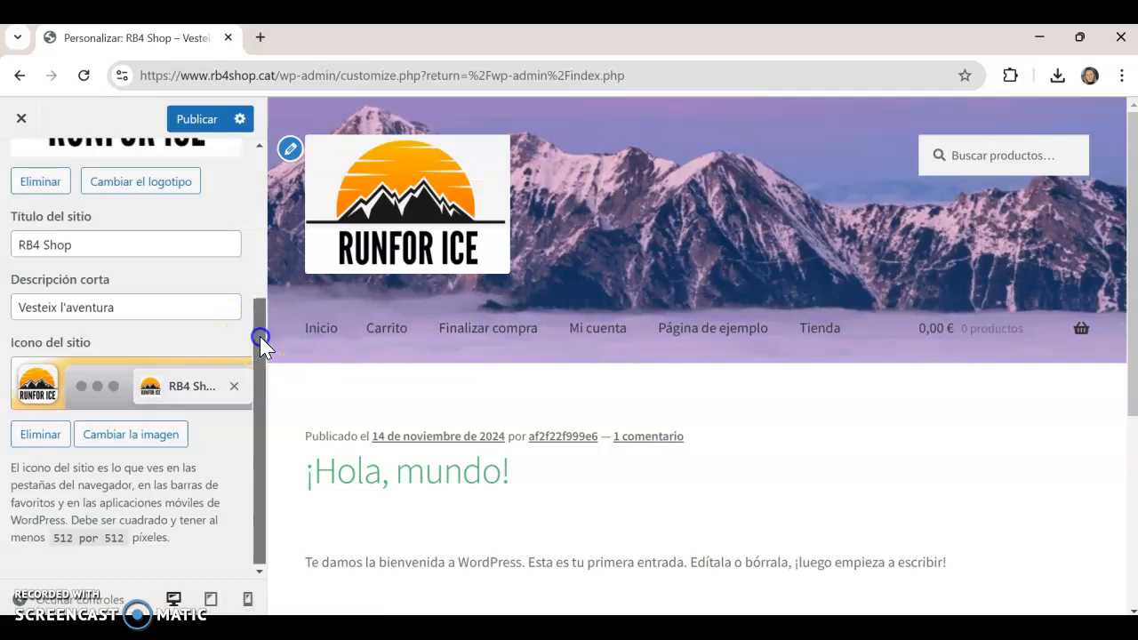
Examine the header background image settings and the media library images that can be chosen for it
scroll(257, 333, up, 3)
click(20, 172)
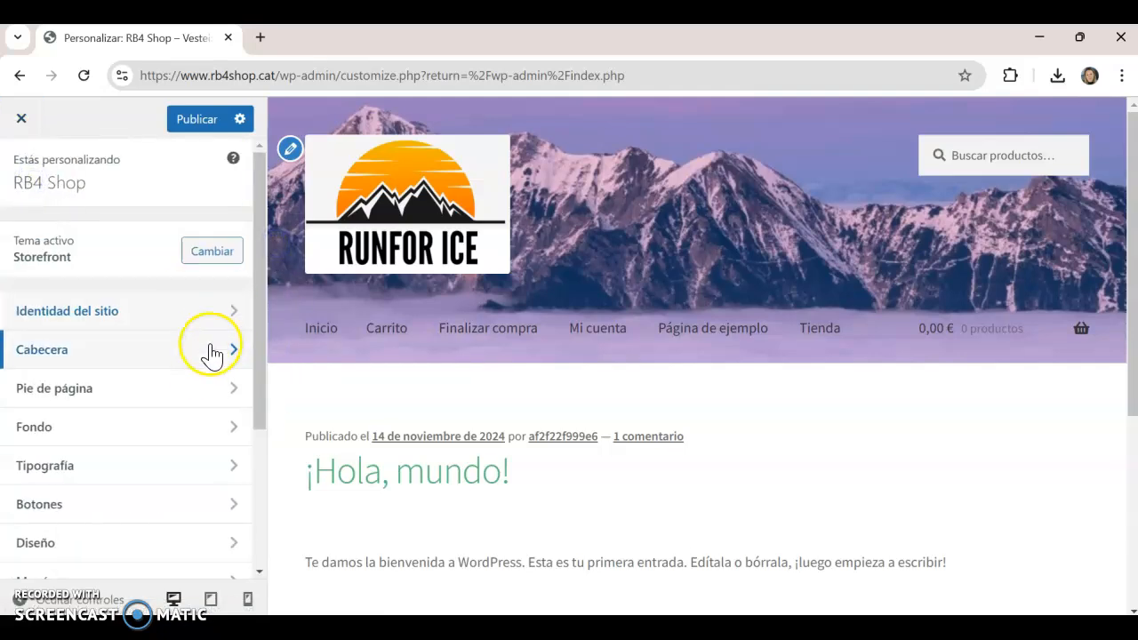
click(223, 359)
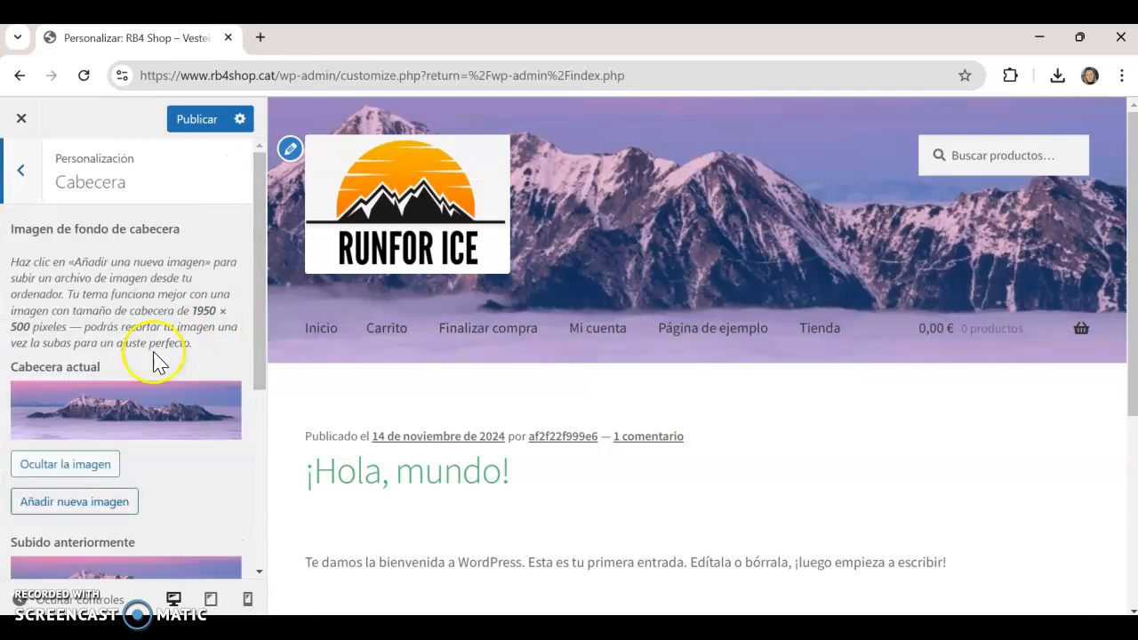
click(115, 505)
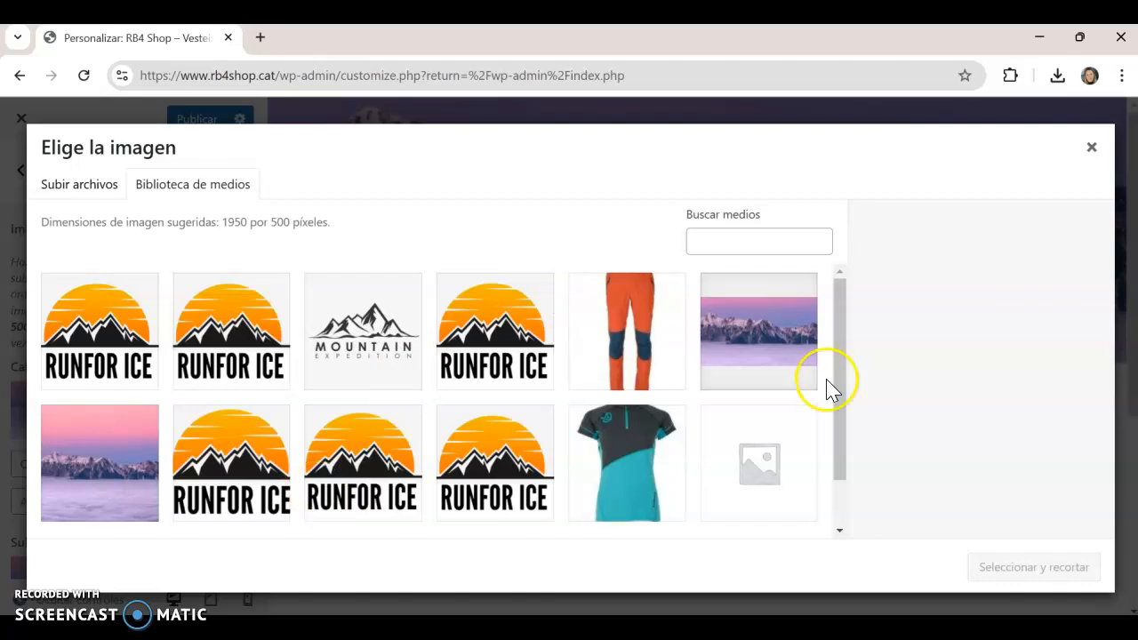
drag(839, 355, 811, 315)
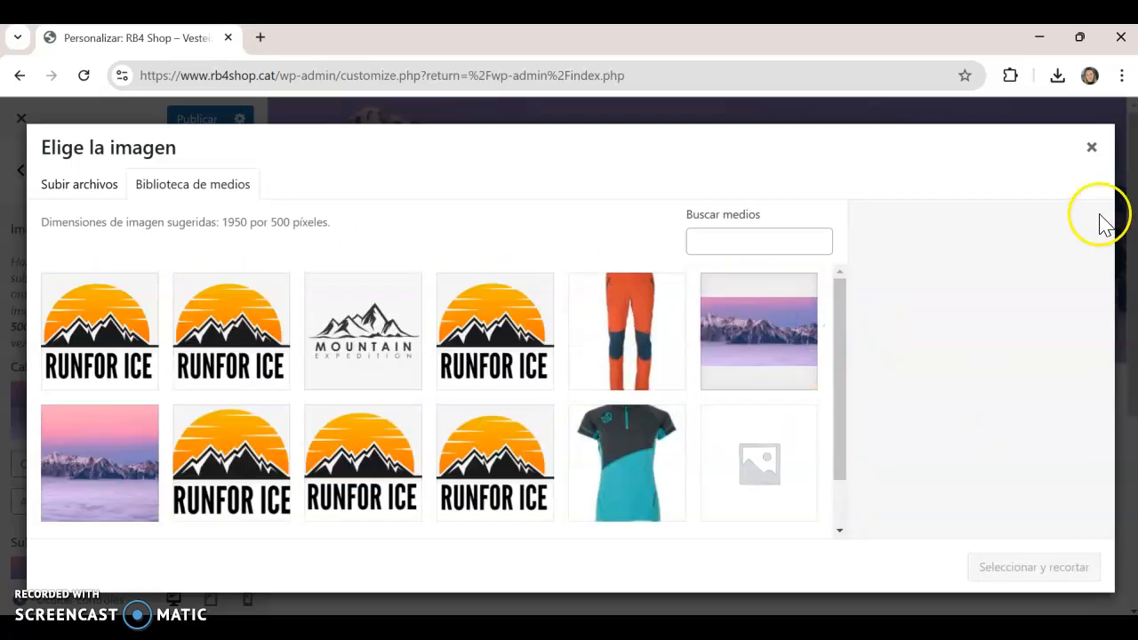
click(1092, 147)
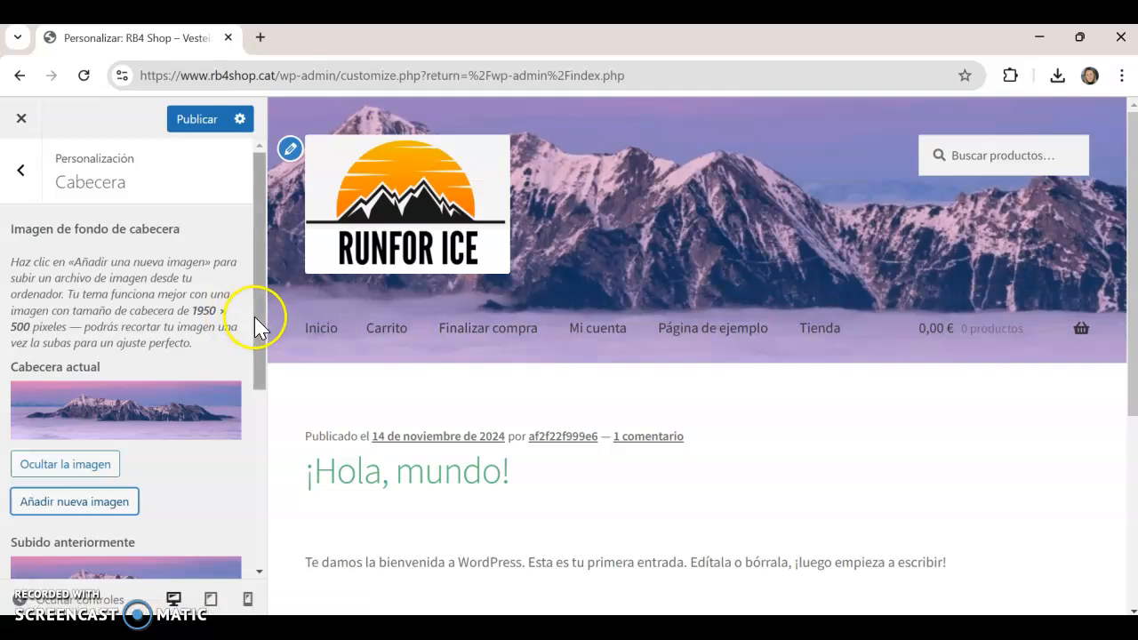
click(21, 169)
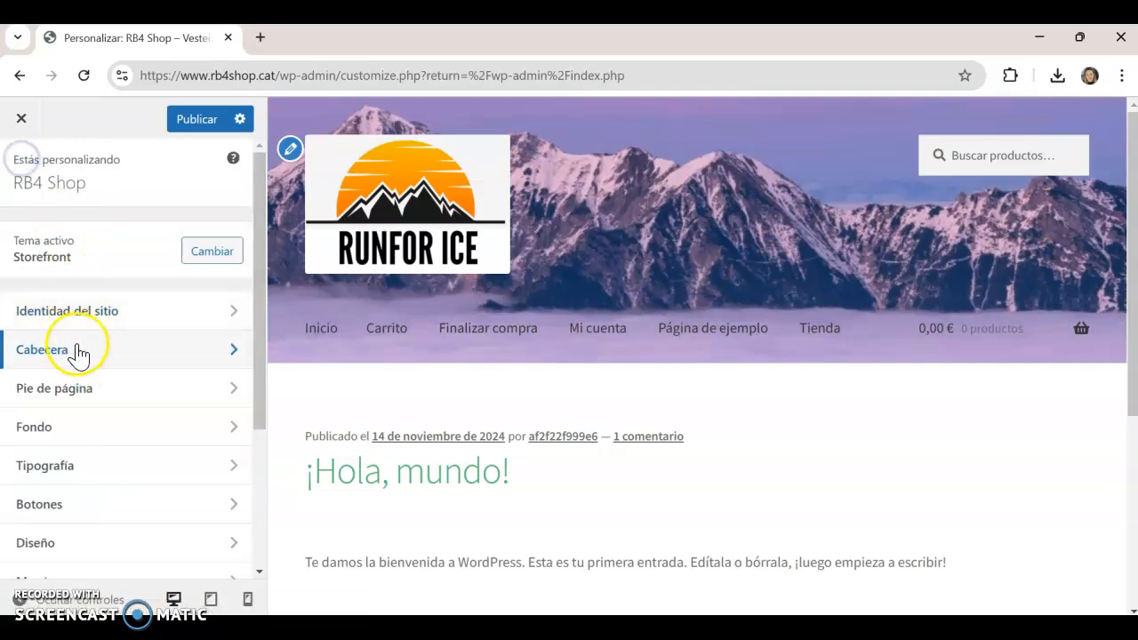
Publish the site icon change and close the customizer
mouse_move(261, 340)
mouse_down()
mouse_move(251, 490)
mouse_move(263, 321)
mouse_up()
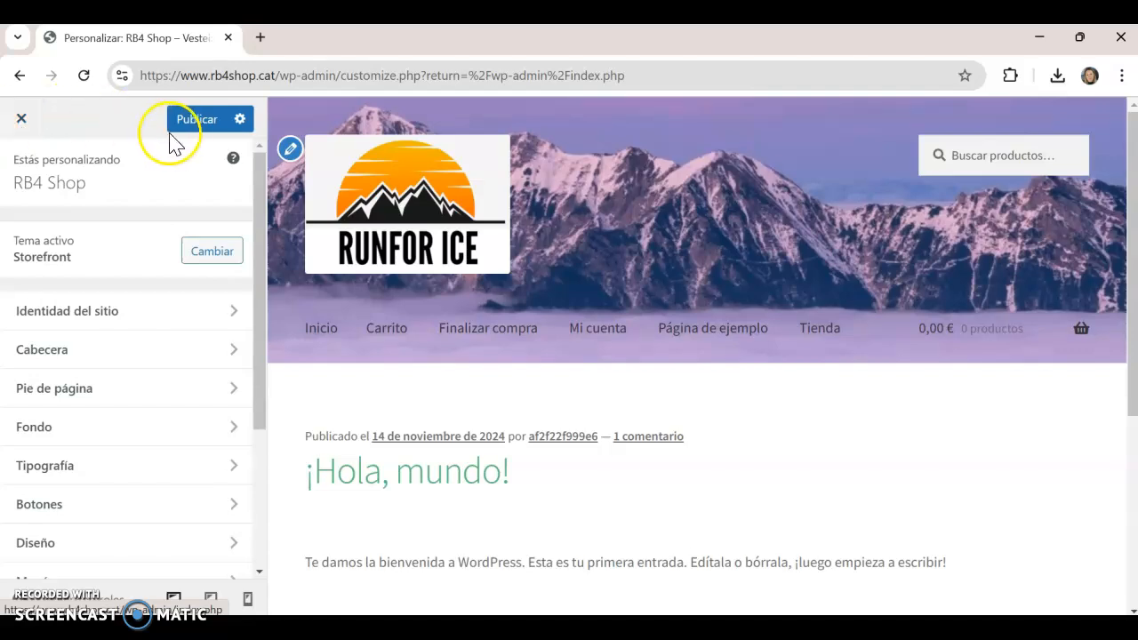
click(197, 120)
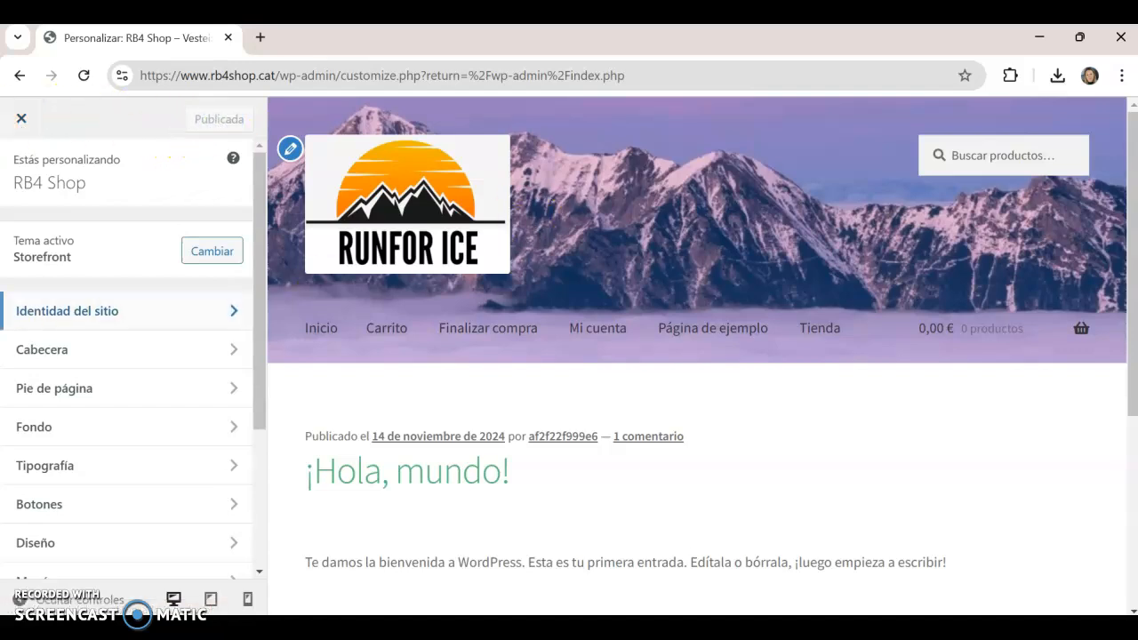
click(21, 118)
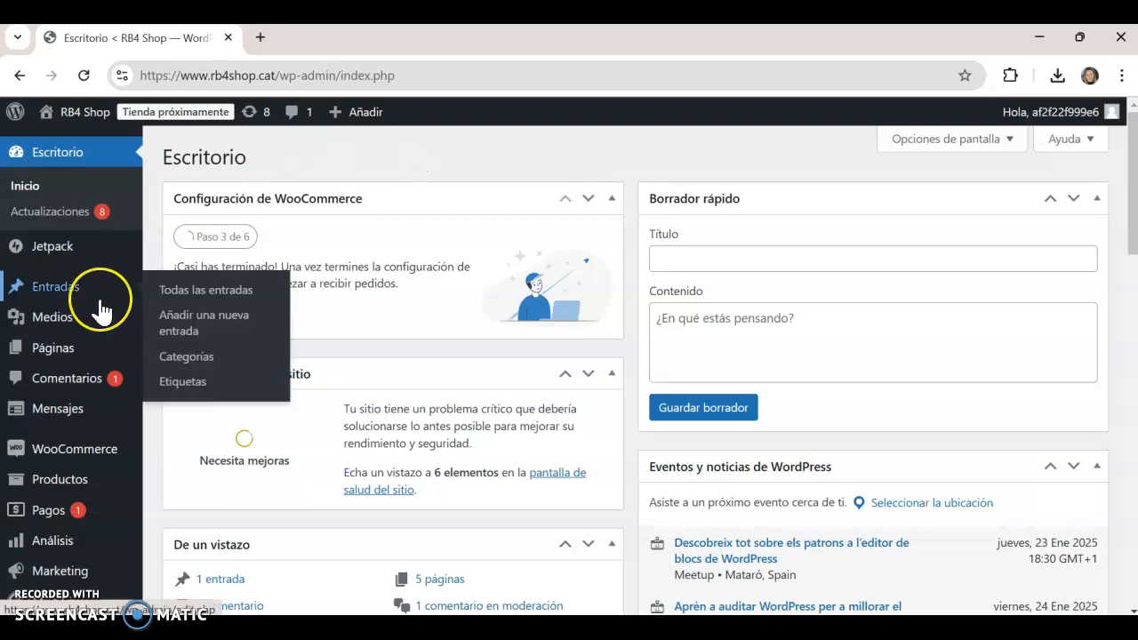
Add a product category named Roba without a parent, keeping the default display type
mouse_move(89, 483)
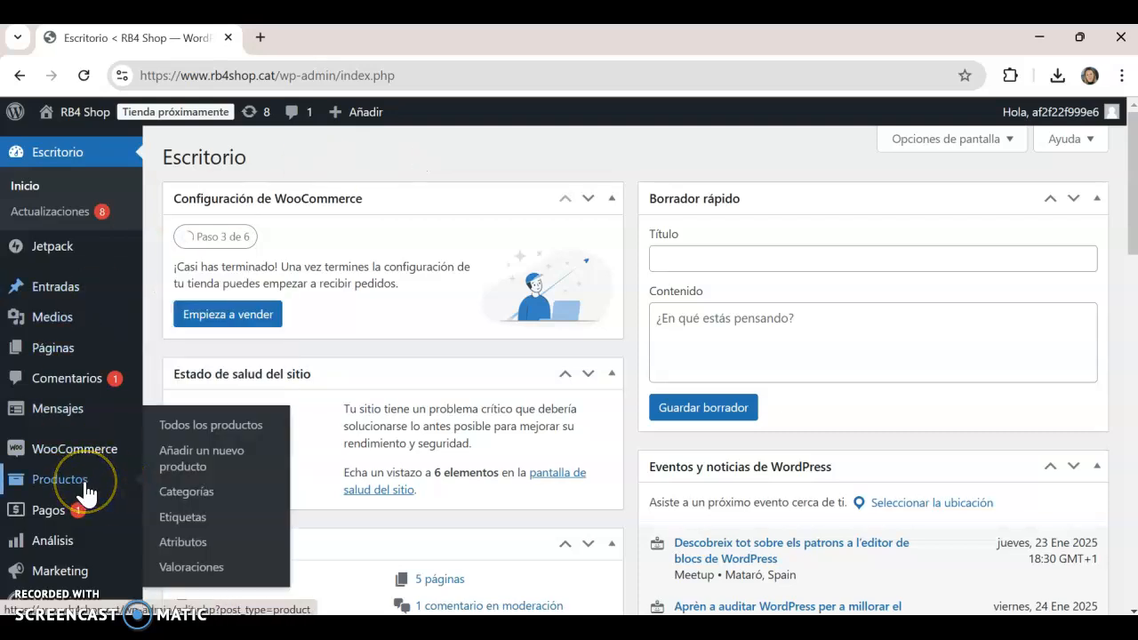
click(194, 503)
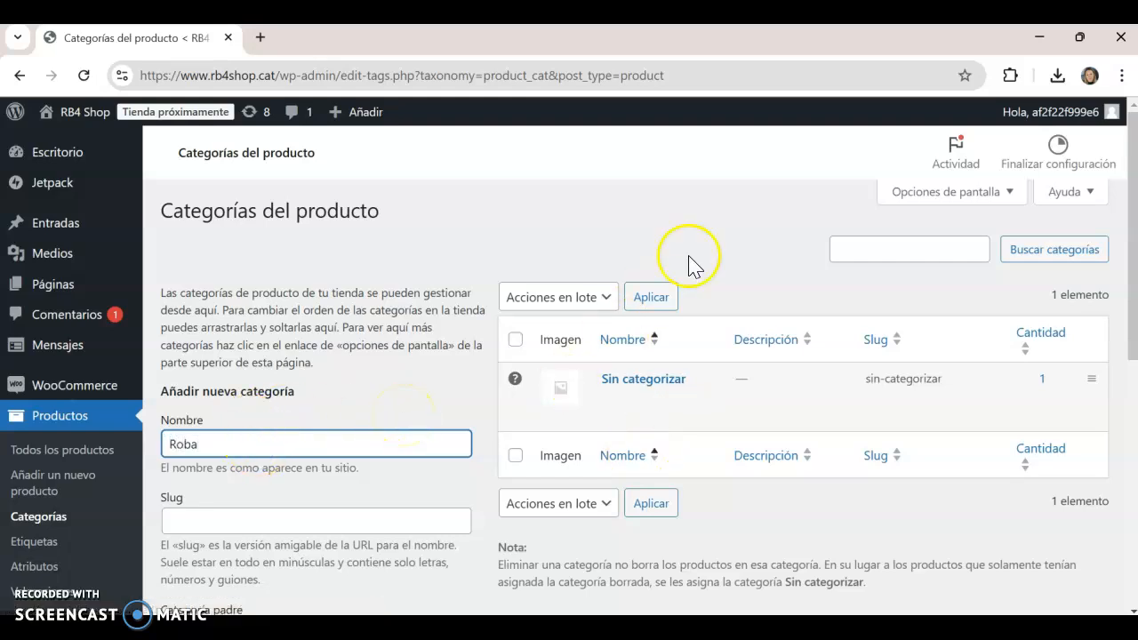
scroll(1133, 255, down, 2)
scroll(1133, 267, down, 3)
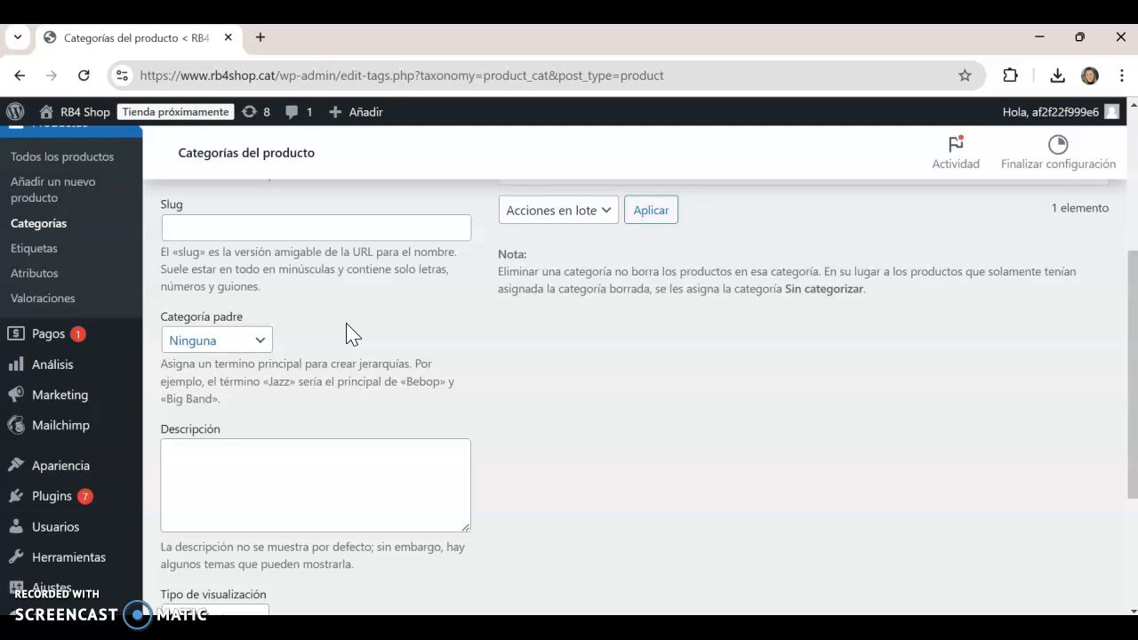
drag(1135, 316, 1131, 416)
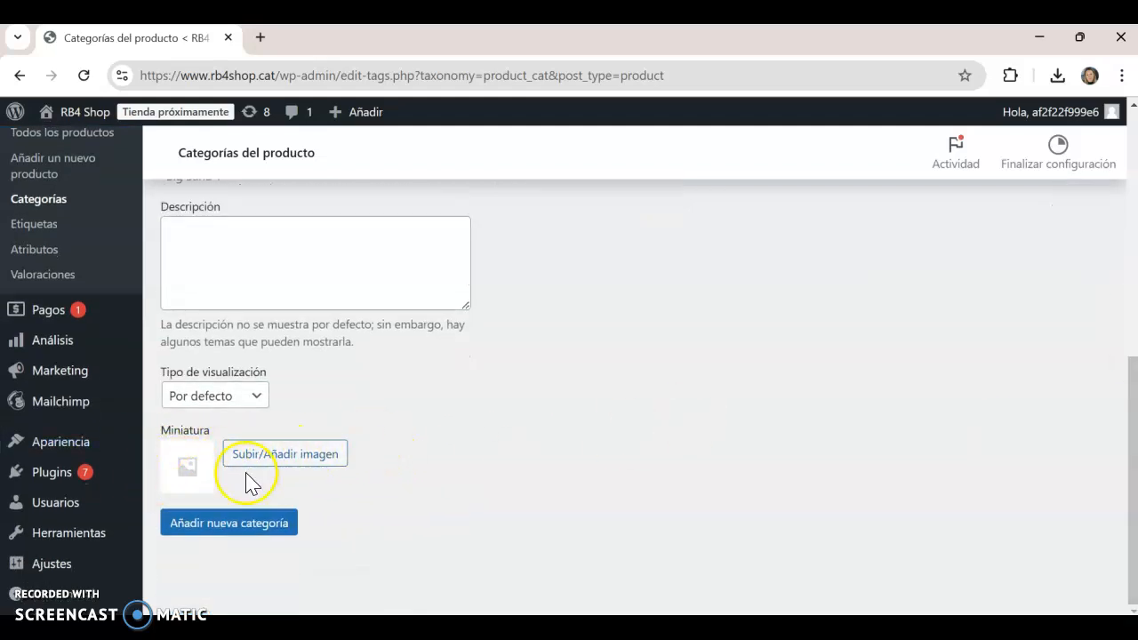
click(260, 527)
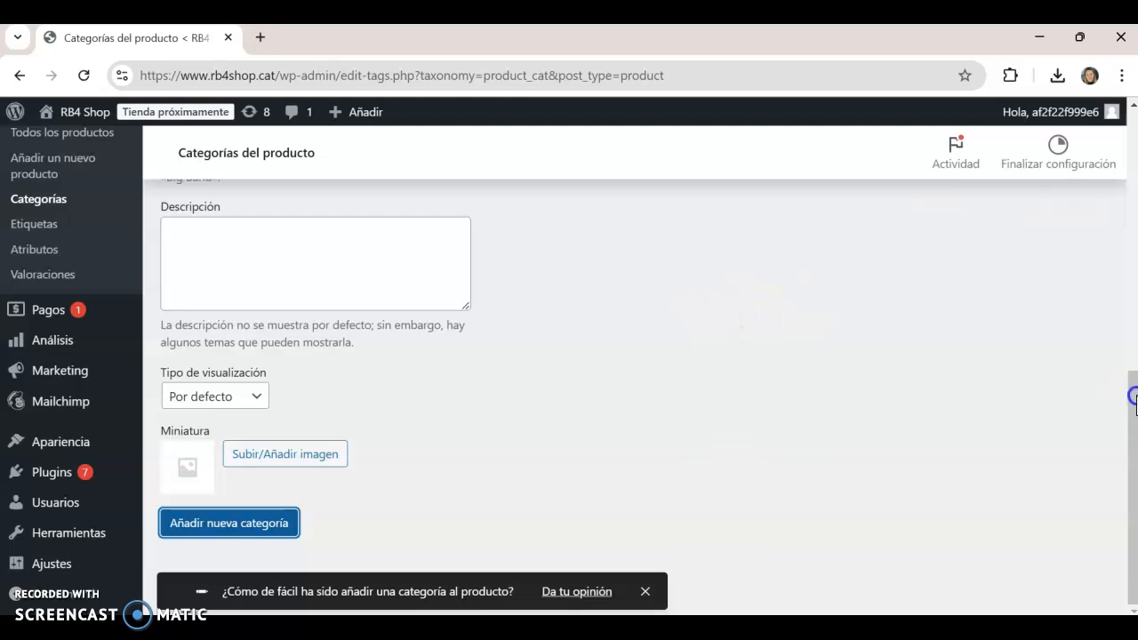
drag(1133, 397, 1133, 153)
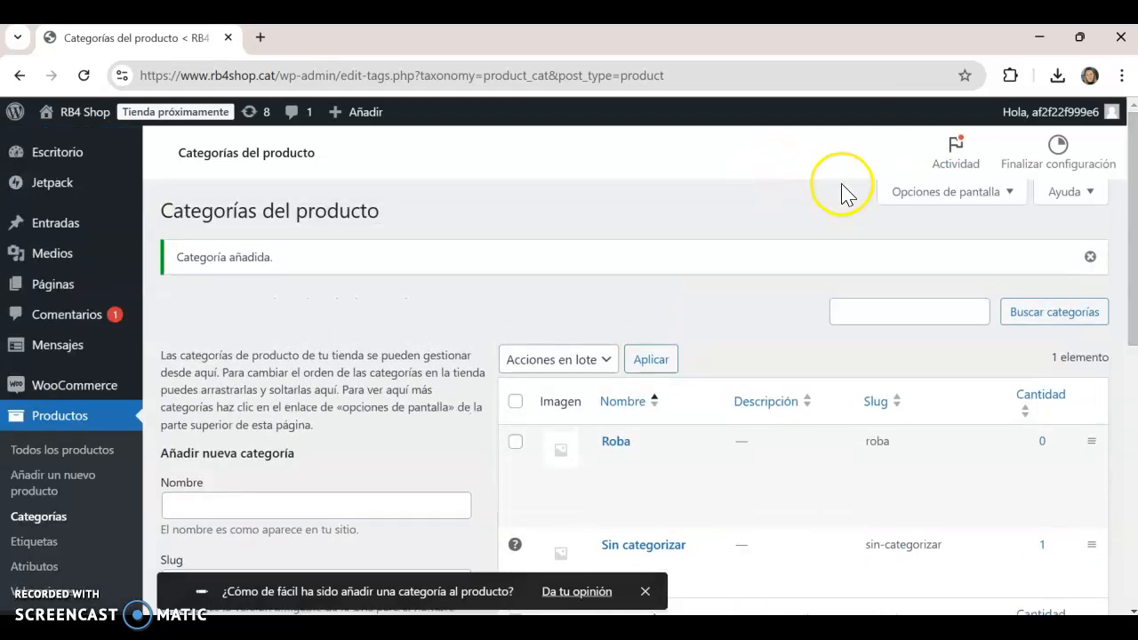
drag(1127, 214, 1130, 196)
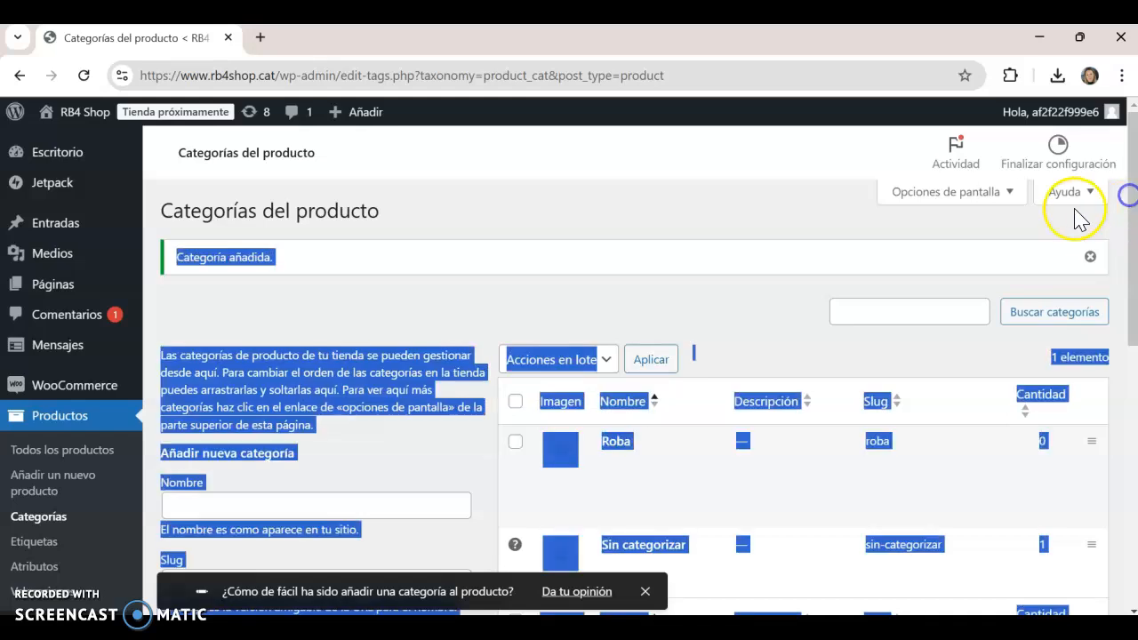
click(824, 233)
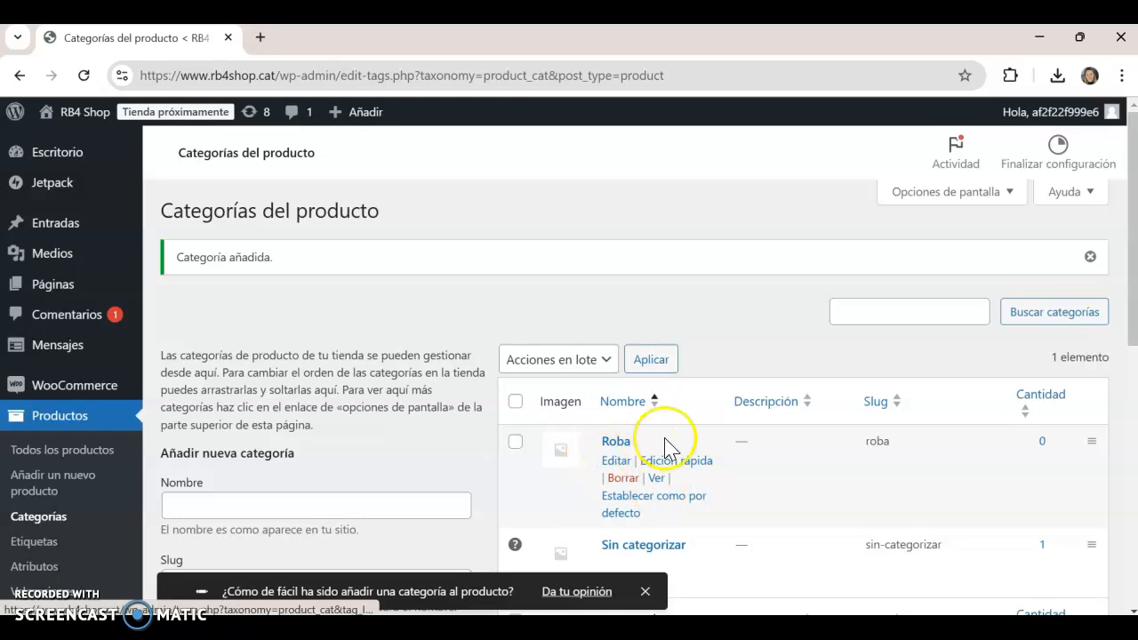
Add a product category named Pantalons with Roba as its parent category, keeping the default display type
click(277, 499)
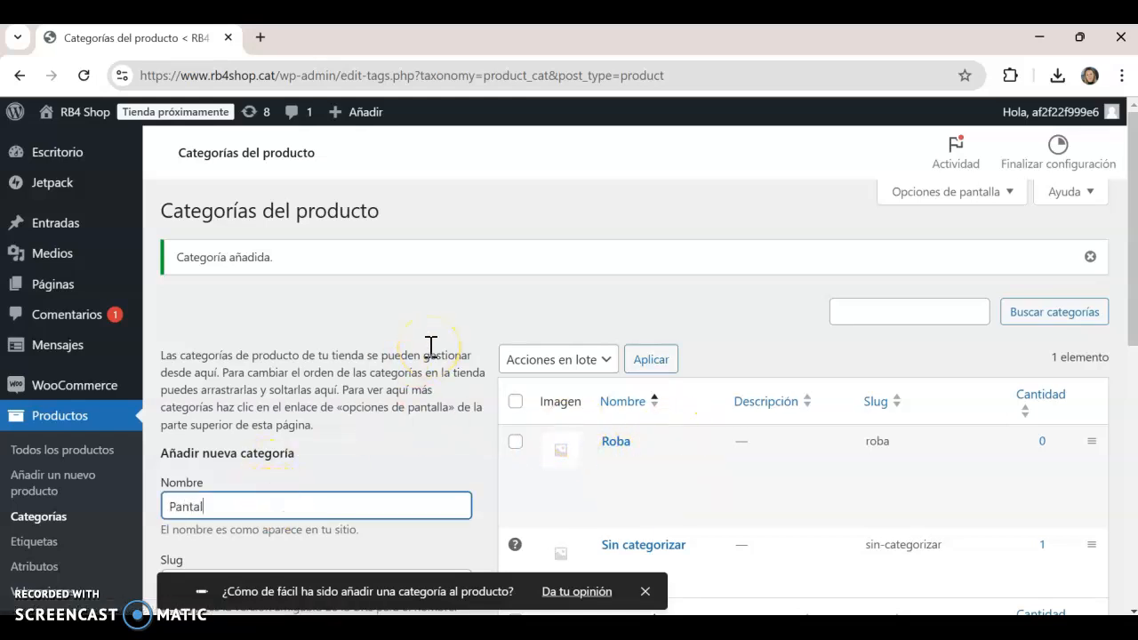
drag(1134, 242, 1133, 415)
click(255, 302)
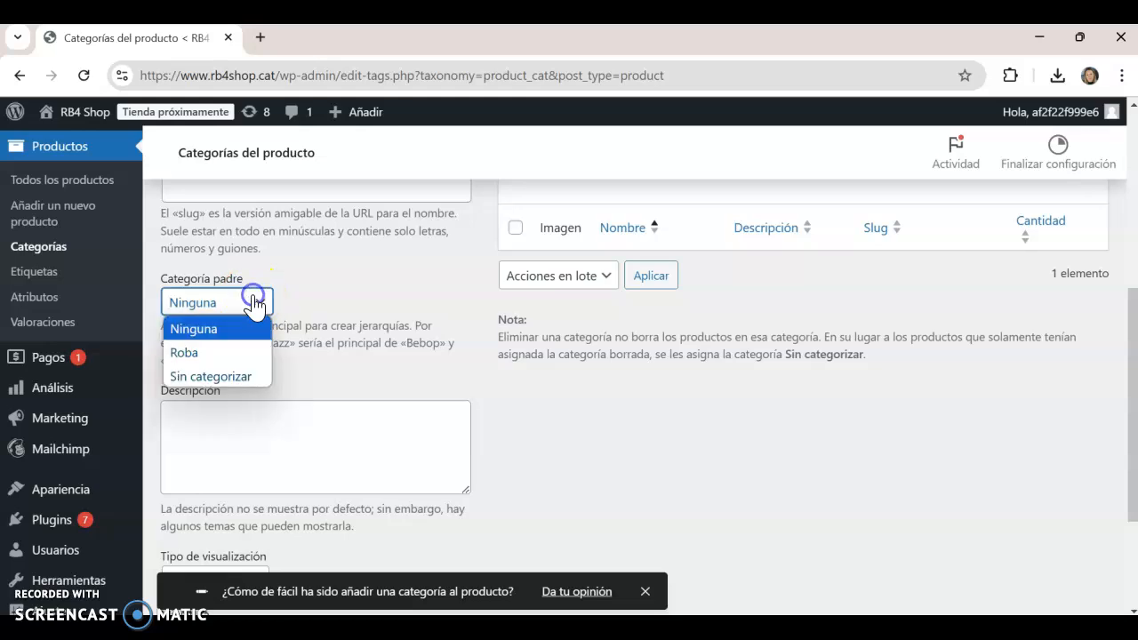
click(227, 352)
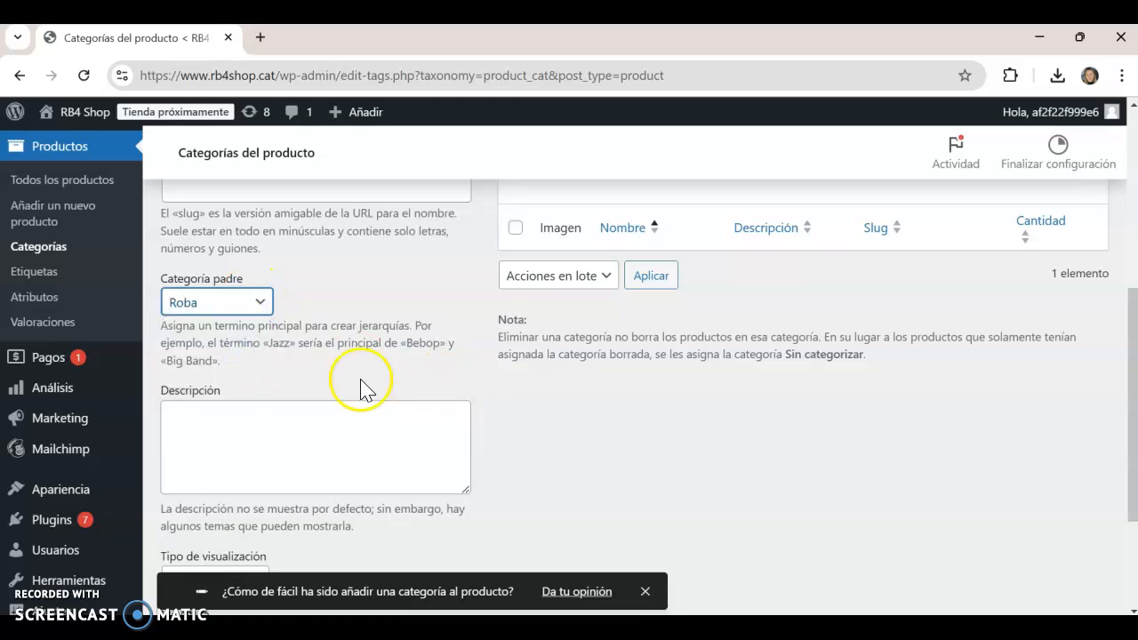
mouse_move(1135, 453)
mouse_down()
mouse_move(1134, 481)
mouse_move(1134, 469)
mouse_up()
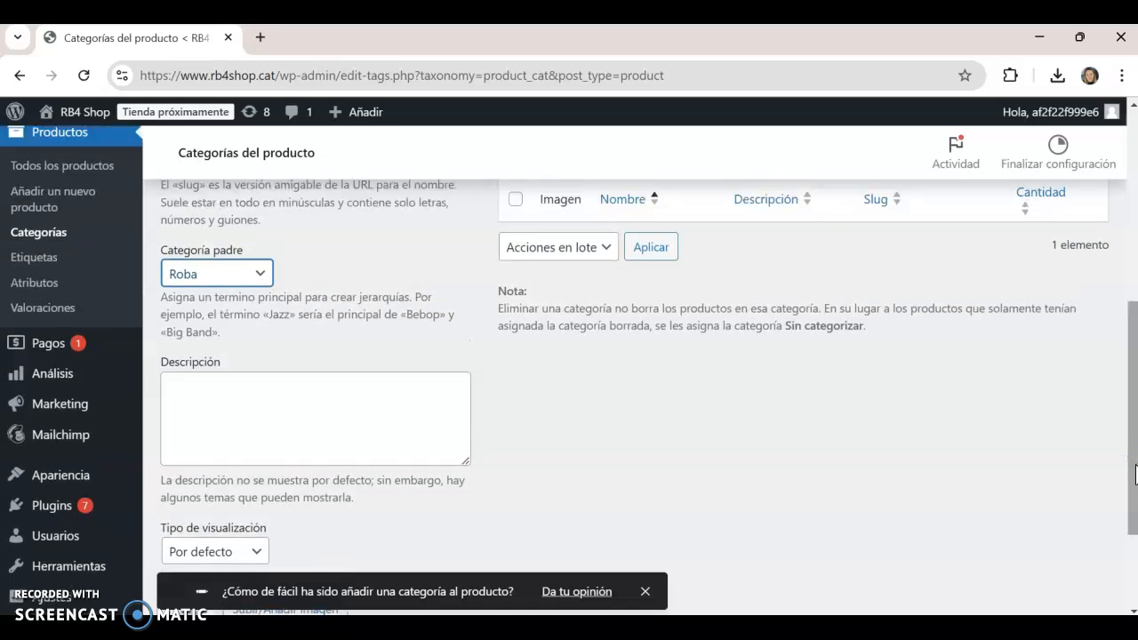
drag(1137, 476, 1125, 541)
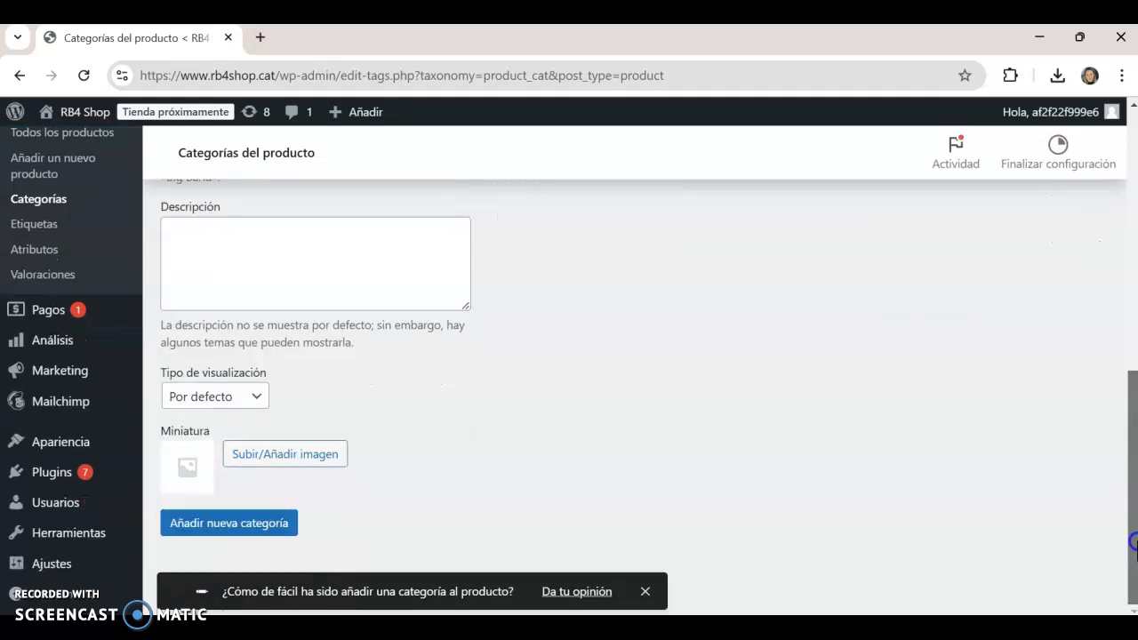
click(269, 523)
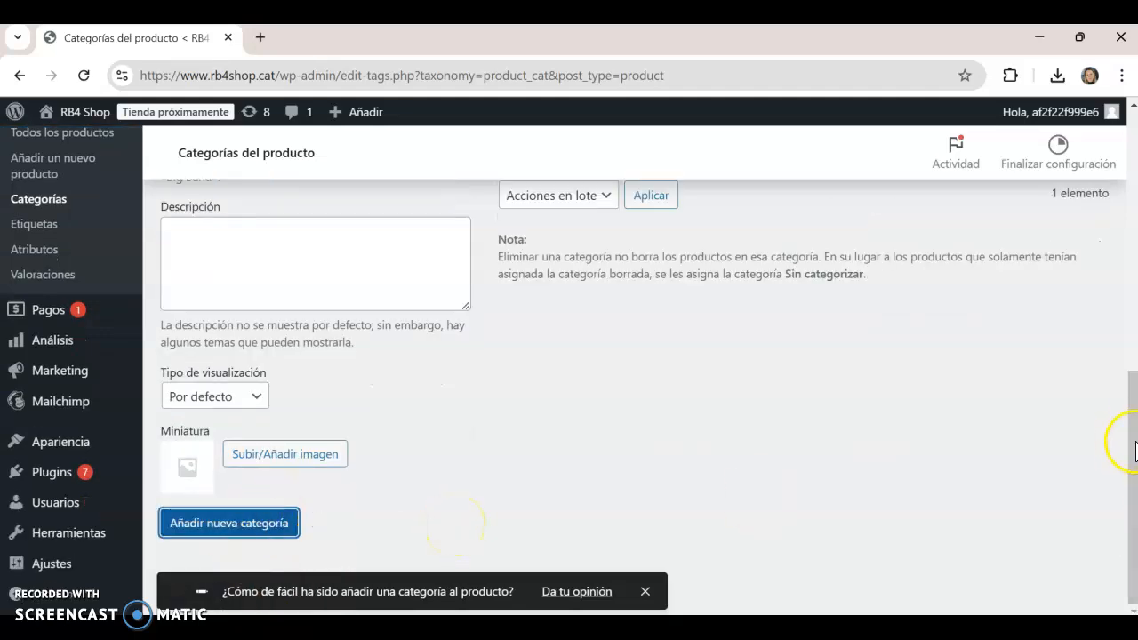
drag(1135, 444, 1118, 142)
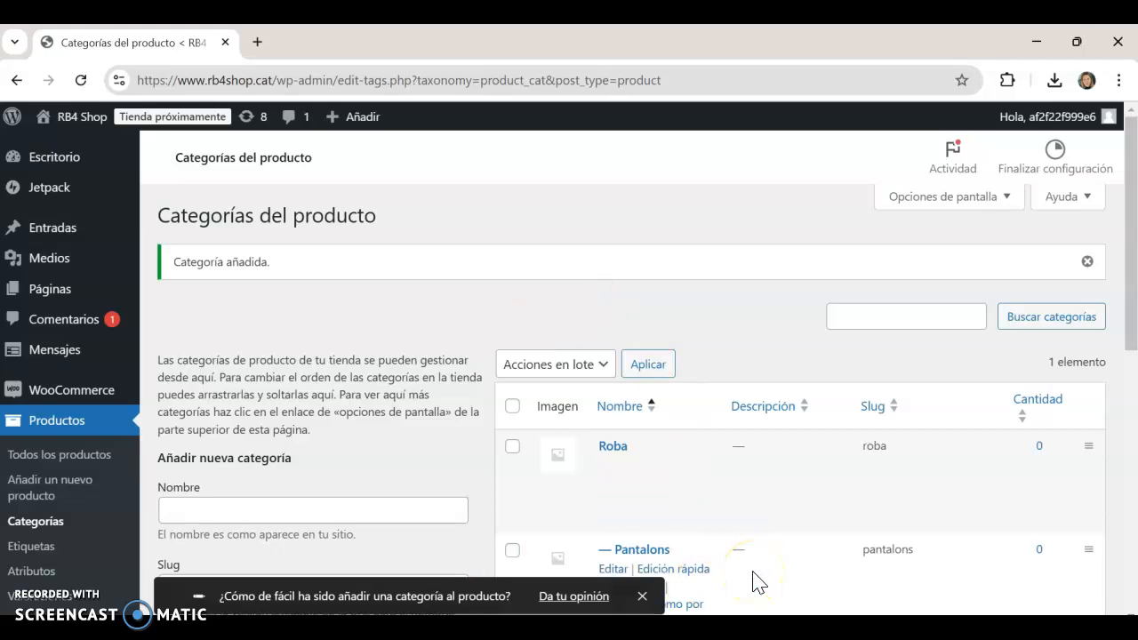
click(693, 255)
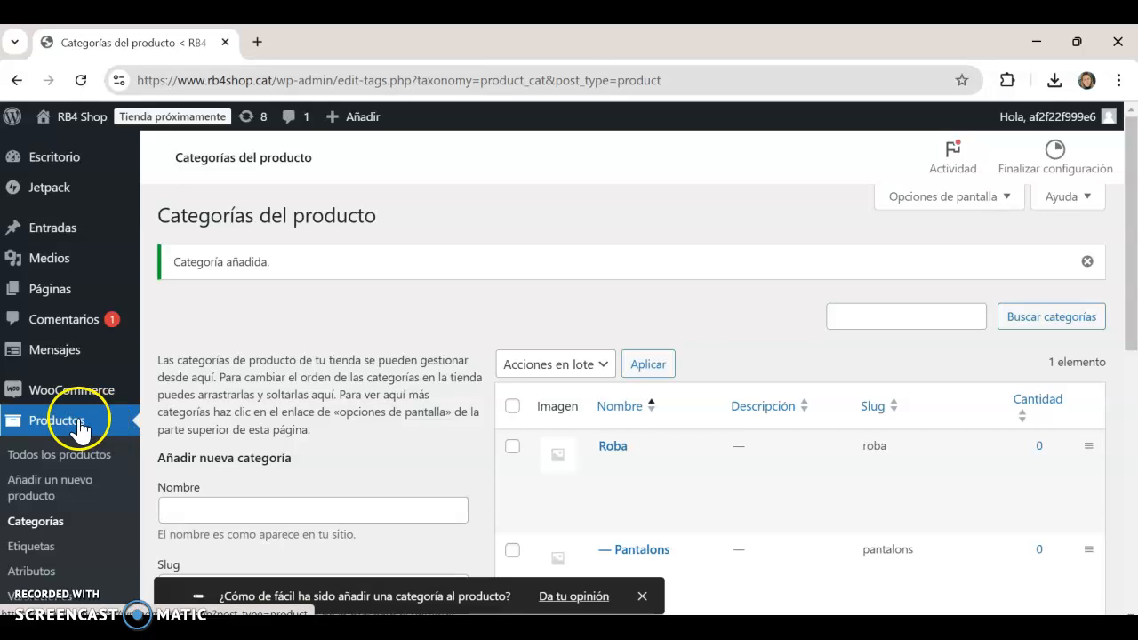
Start a new product from the product list and title it Samarreta
click(46, 494)
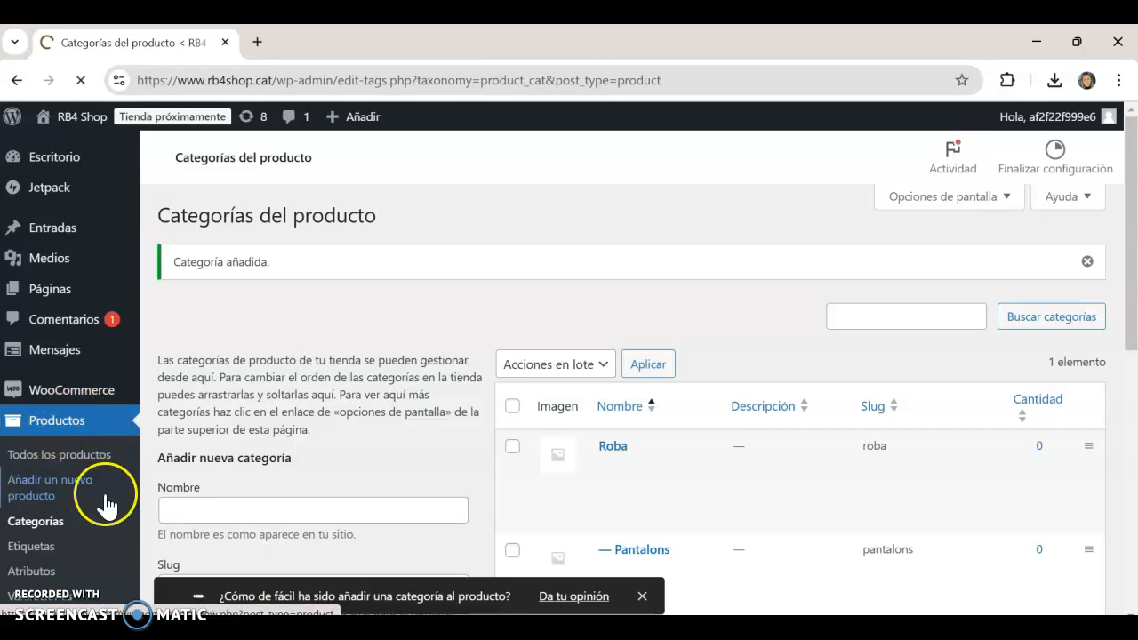
click(68, 427)
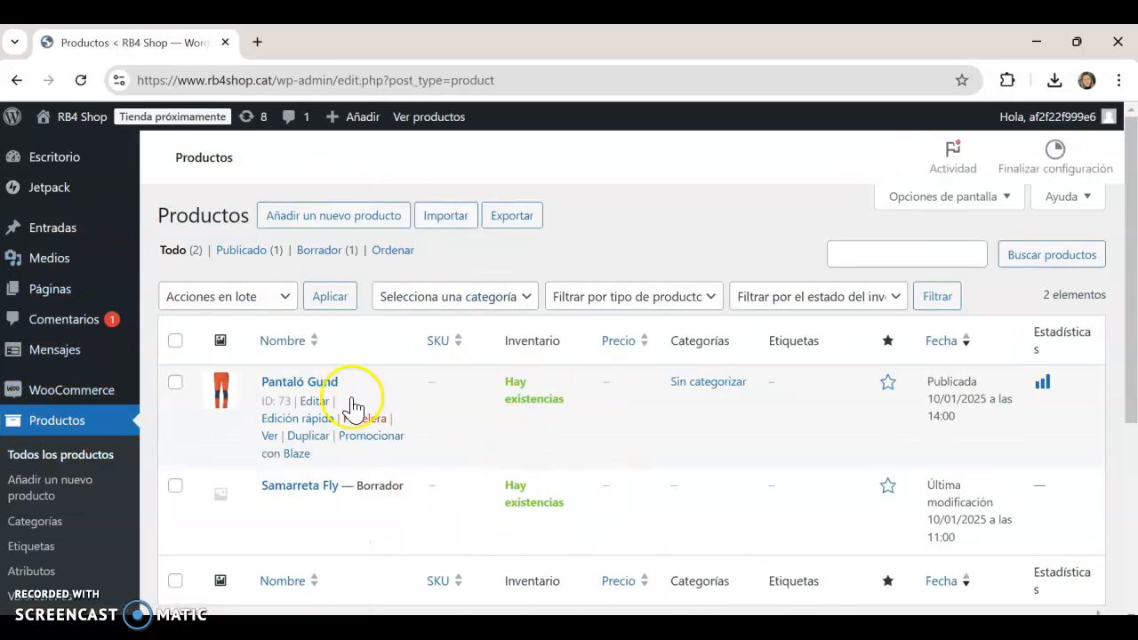
click(360, 218)
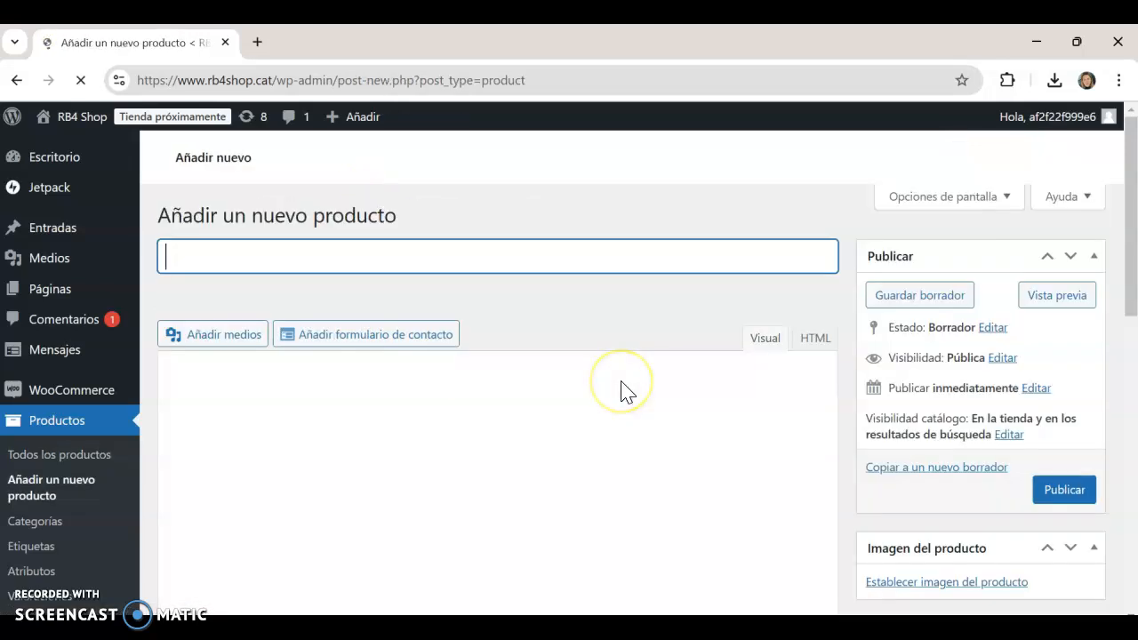
click(491, 241)
text(Panta)
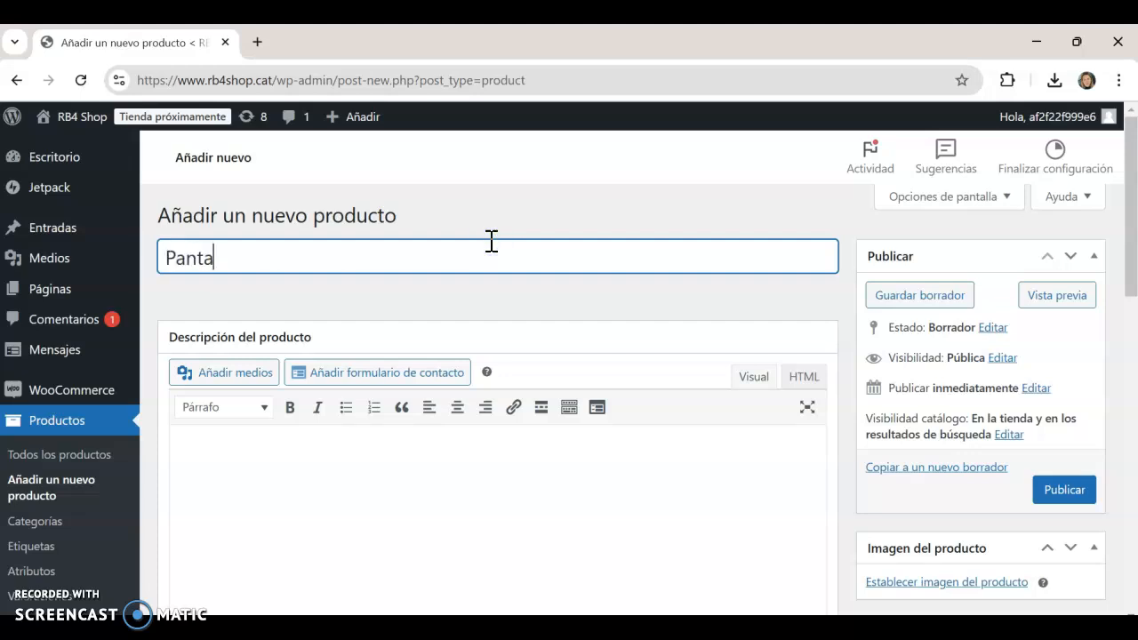
key(BackSpace)
key(BackSpace)
key(BackSpace)
text(Samarre)
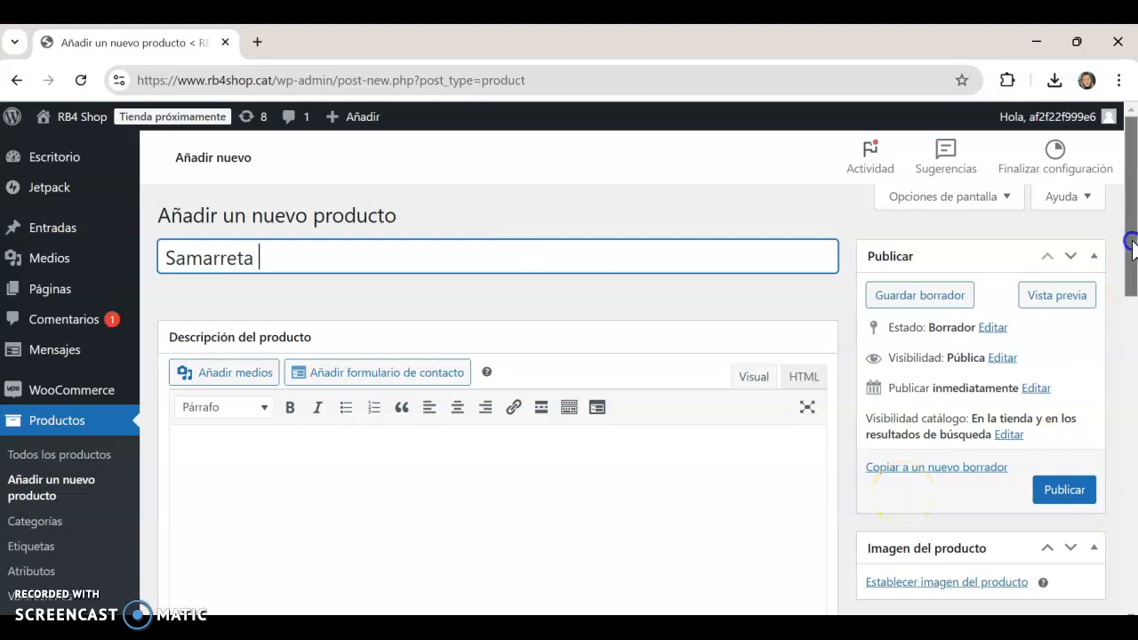
drag(1131, 246, 1130, 294)
click(771, 335)
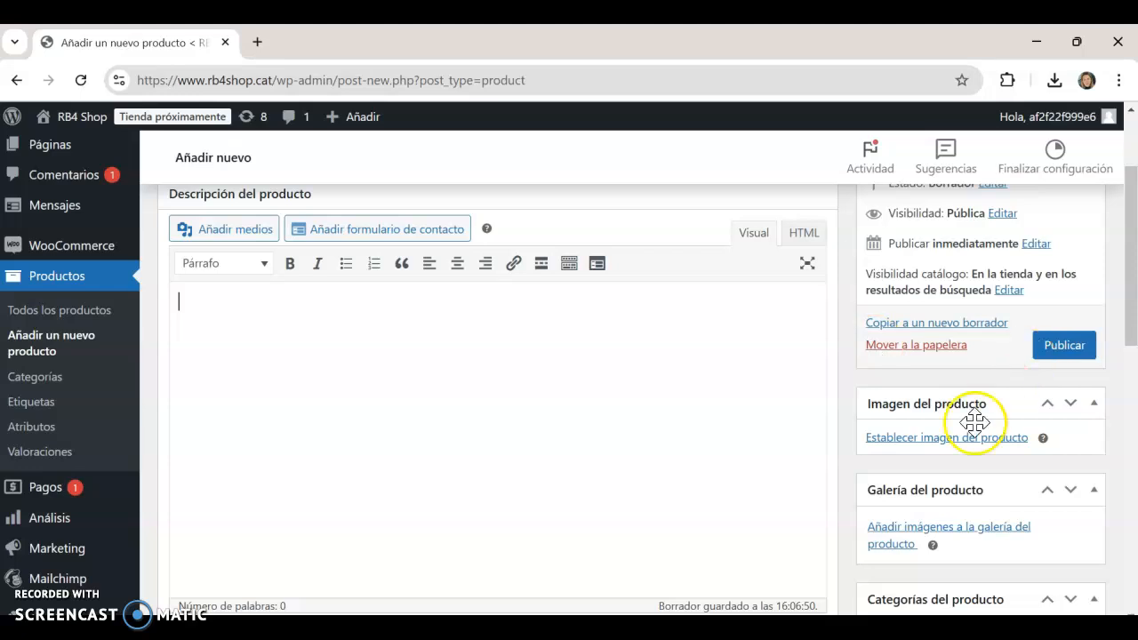
drag(1130, 293, 1131, 356)
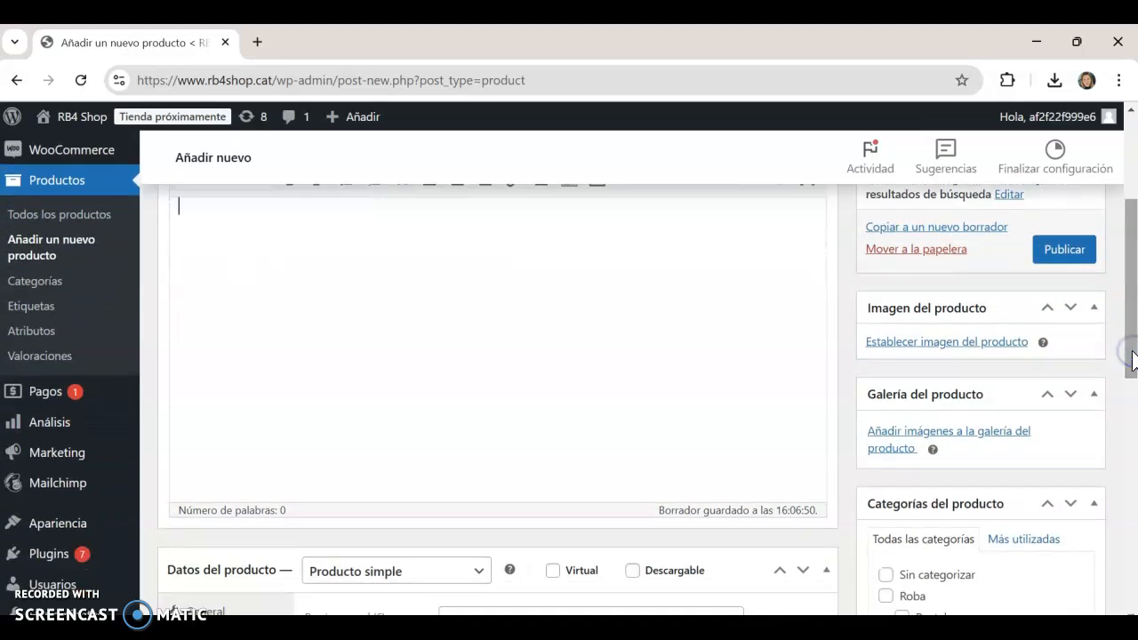
click(959, 345)
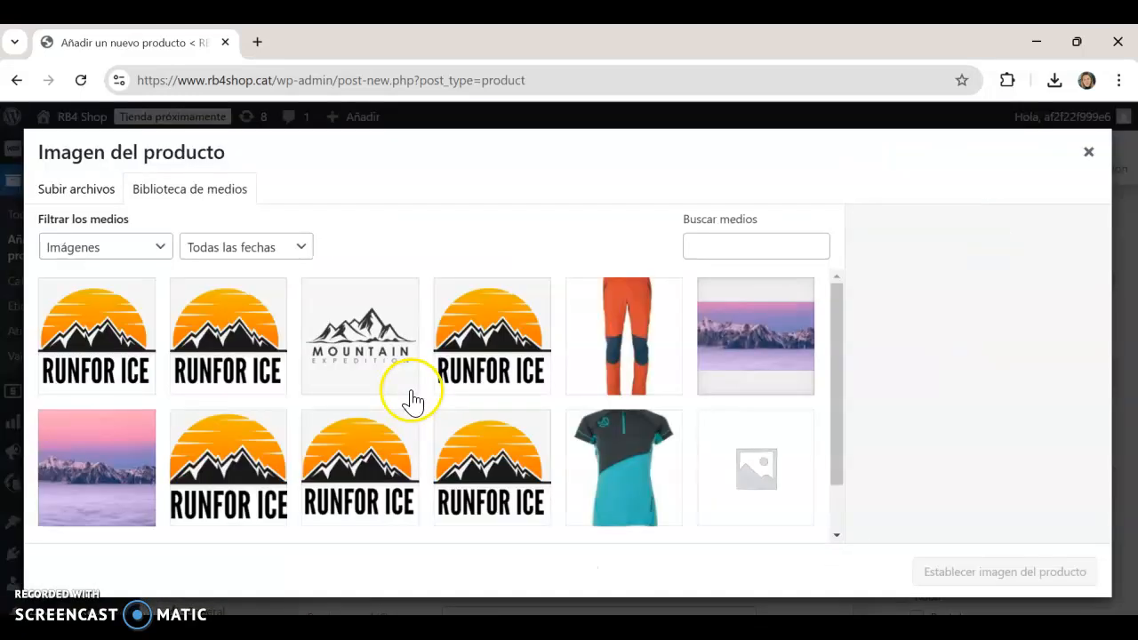
click(98, 188)
click(591, 408)
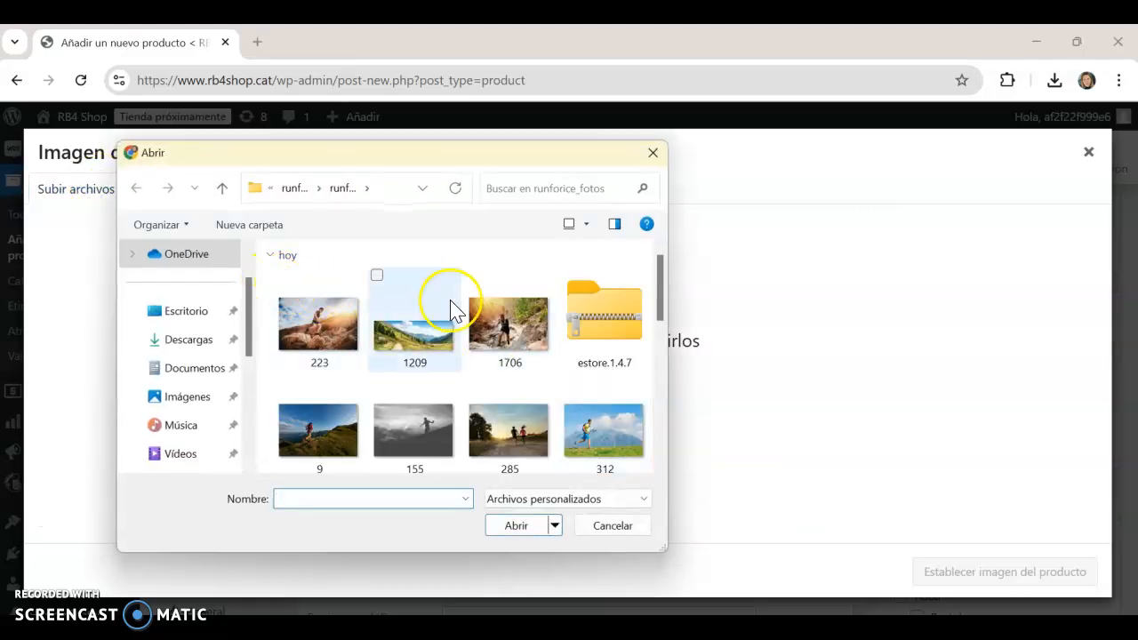
drag(663, 305, 669, 474)
double_click(345, 407)
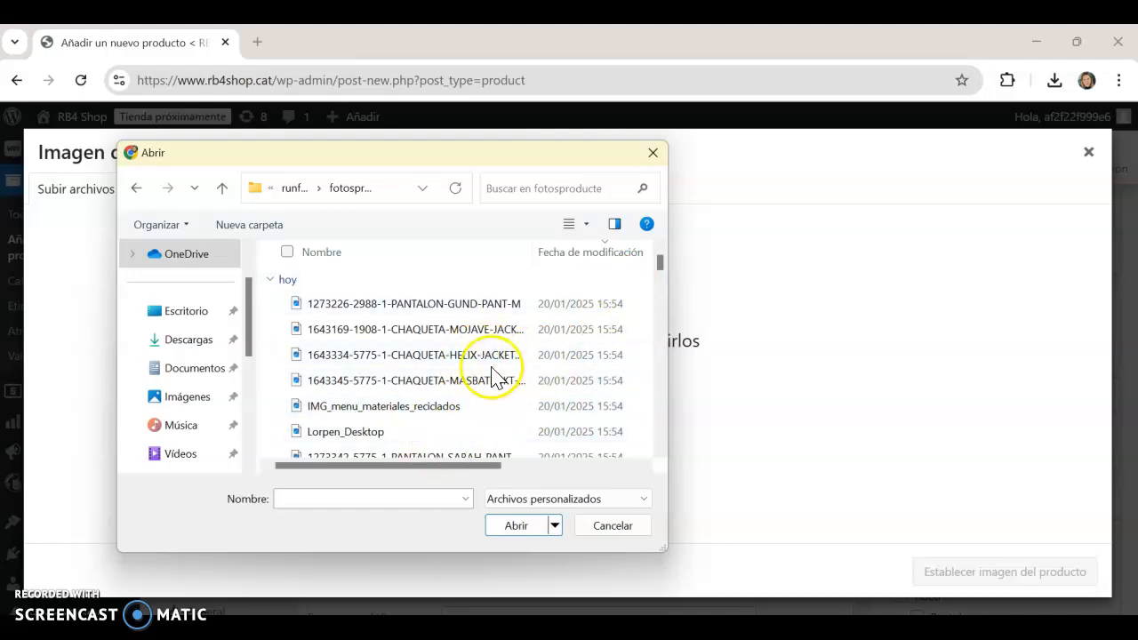
drag(662, 263, 665, 321)
click(506, 398)
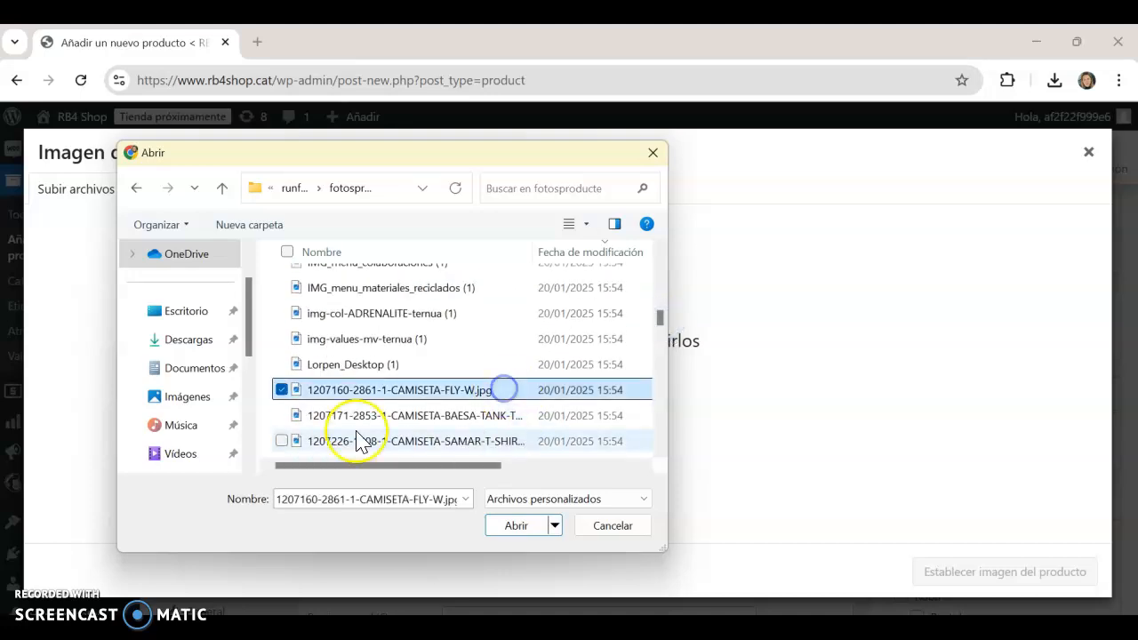
click(515, 526)
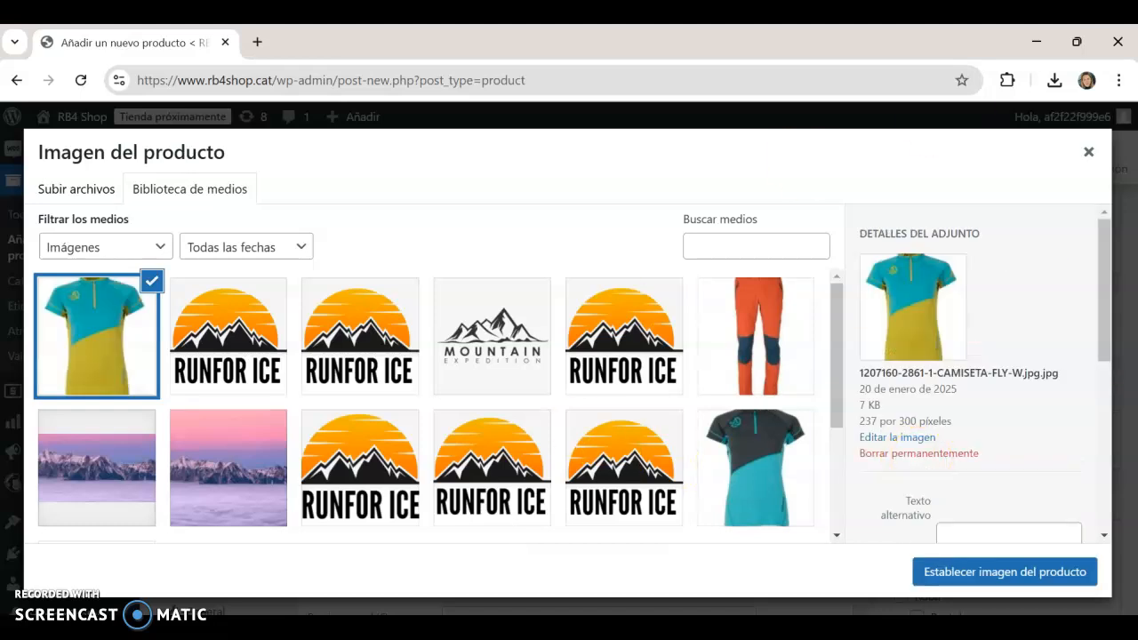
click(1027, 574)
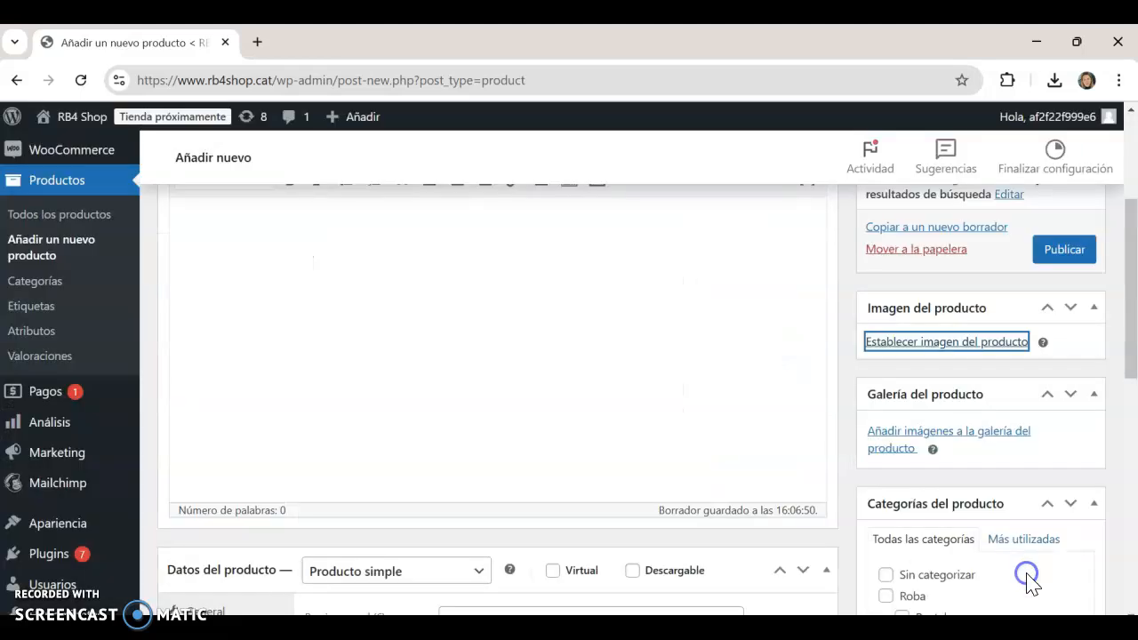
Complete the product title so that it reads Samarreta Fly
drag(1126, 305, 1127, 220)
click(769, 257)
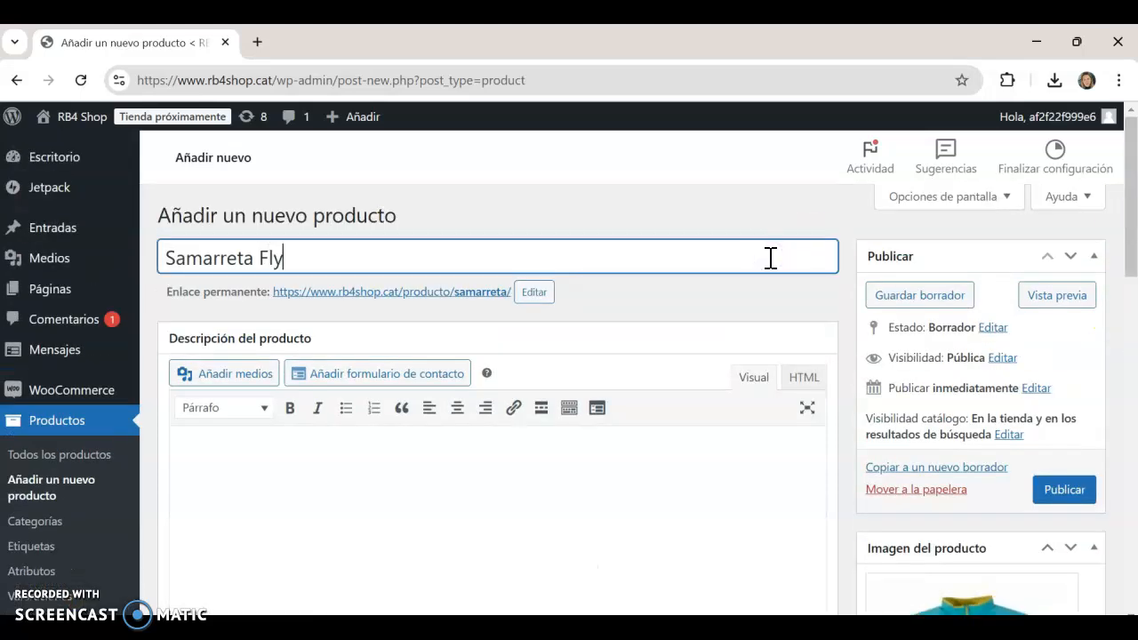
click(569, 471)
Keep the product type as Producto simple and set the regular price to 25 €, without a sale price
drag(1131, 187, 1129, 345)
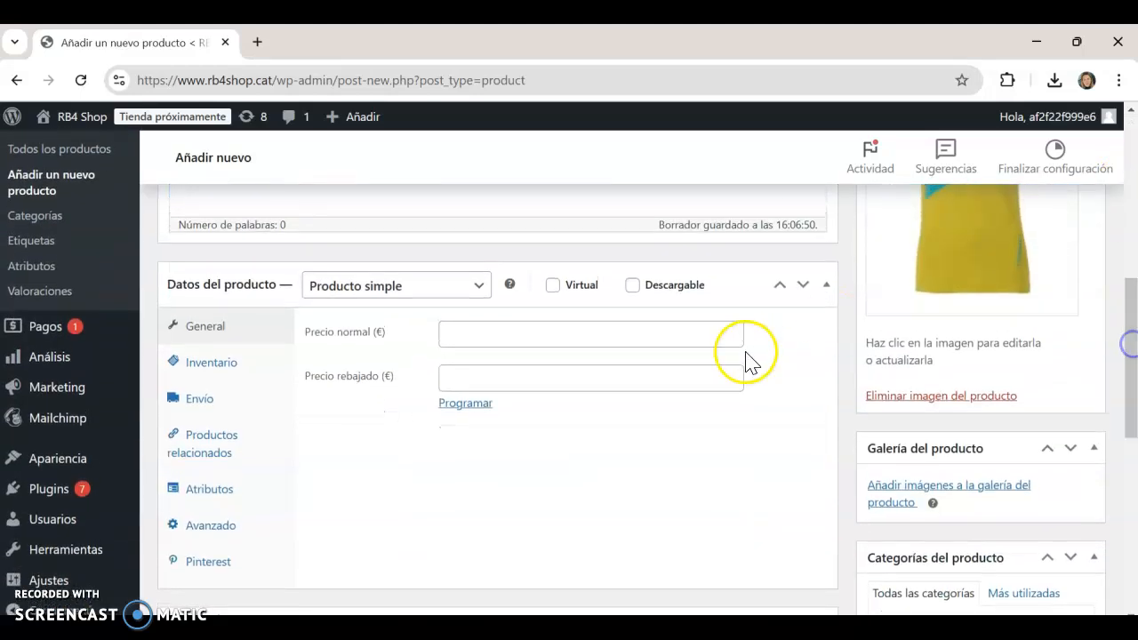
click(466, 286)
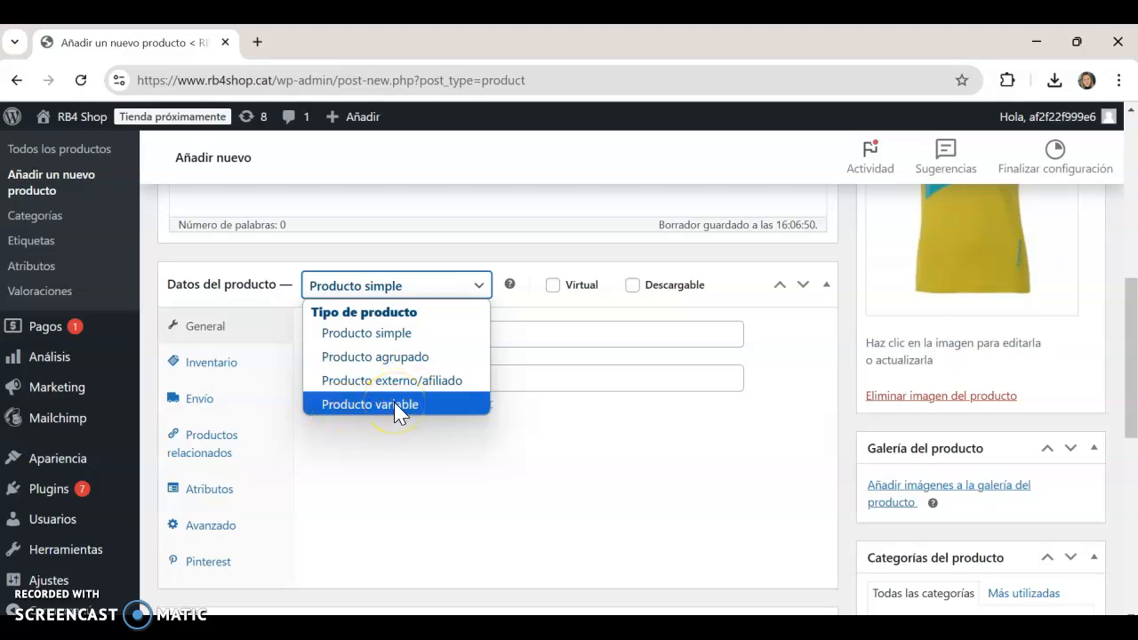
click(396, 332)
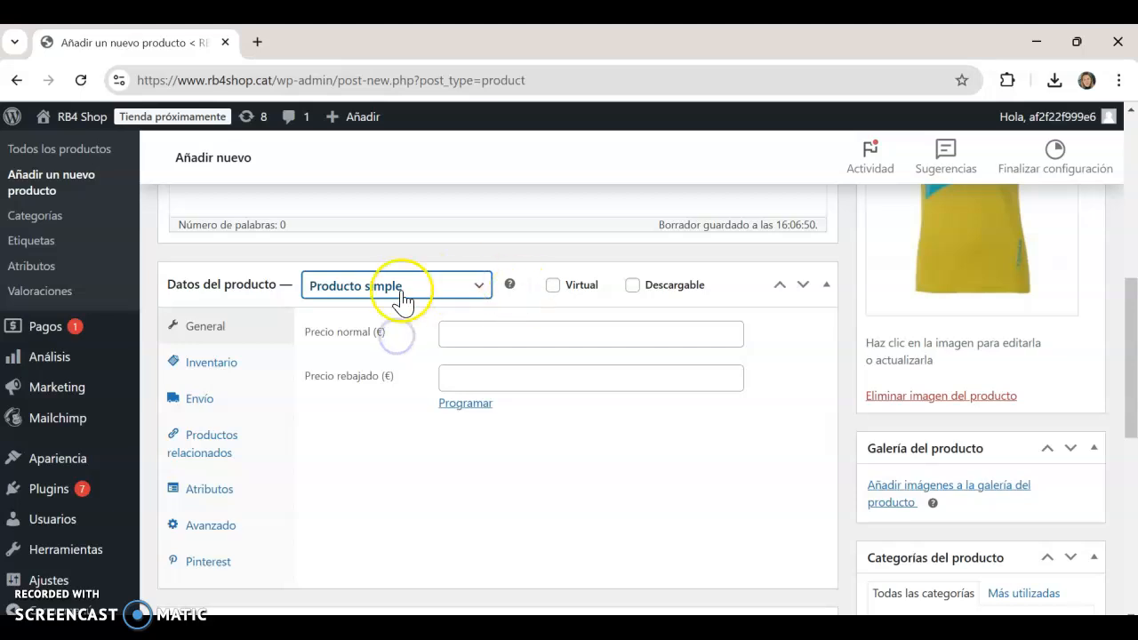
click(496, 336)
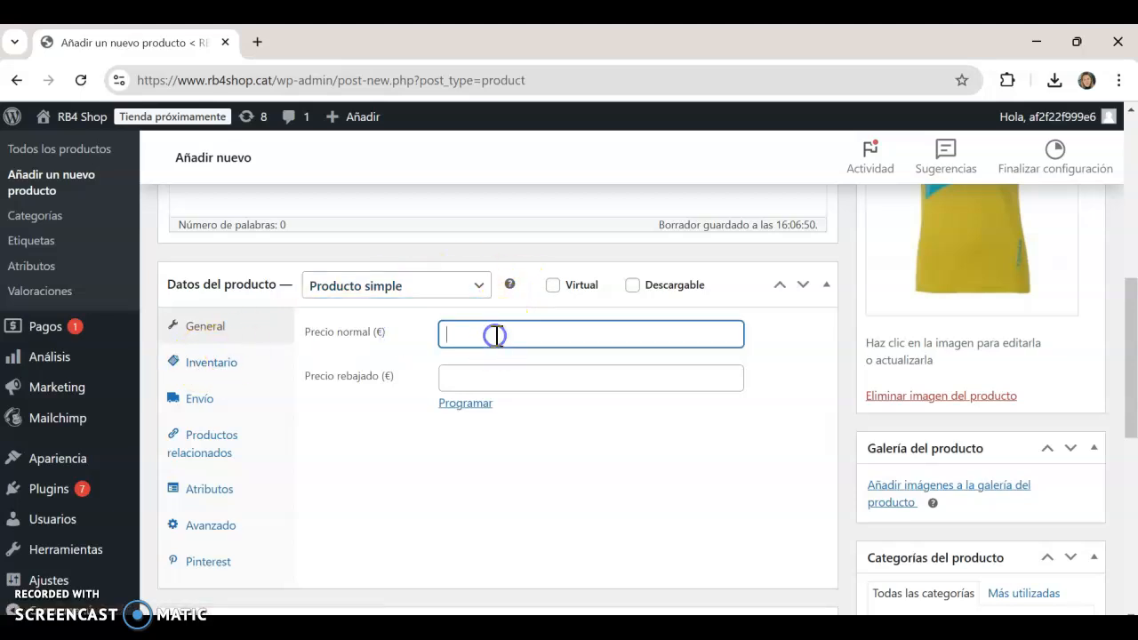
click(496, 381)
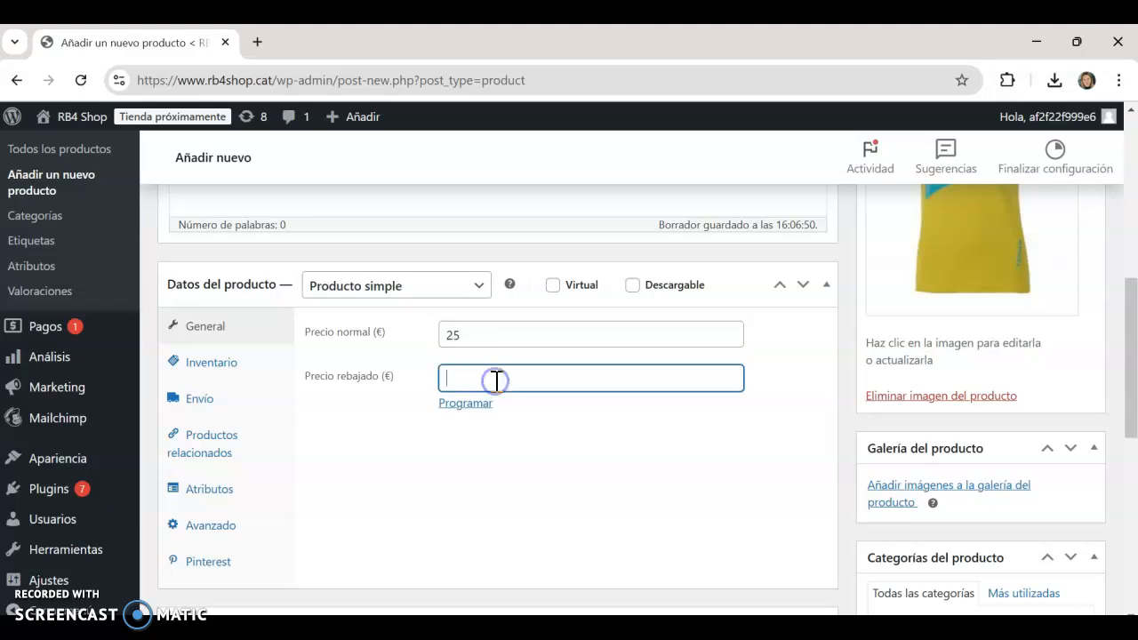
Examine the product's inventory, shipping and linked-product settings
click(211, 362)
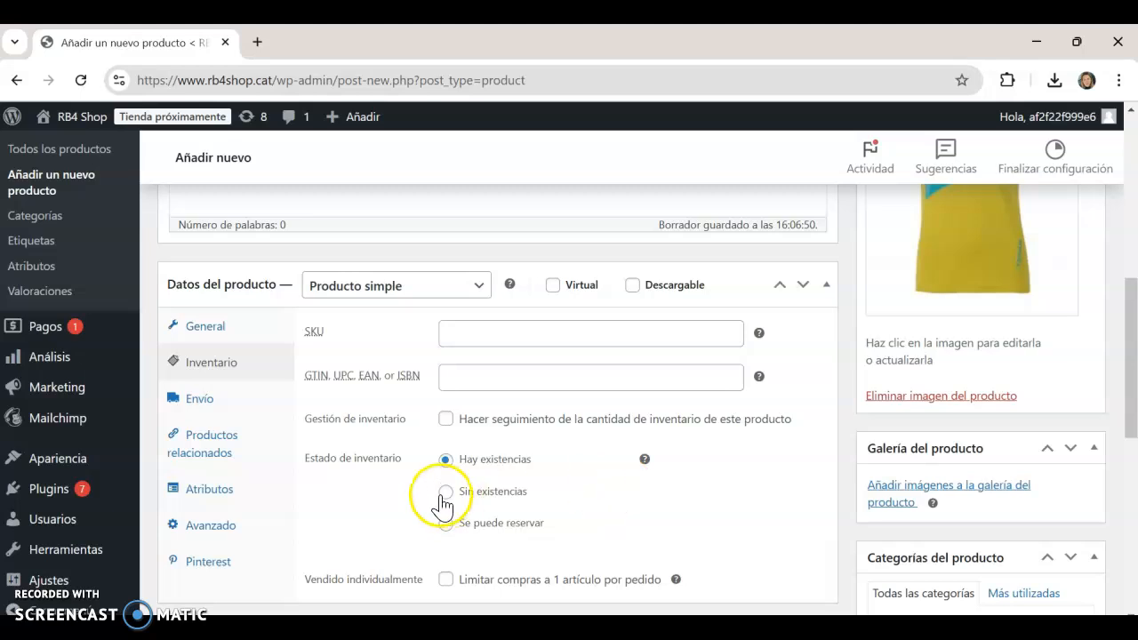
mouse_move(1130, 323)
mouse_down()
mouse_move(1130, 394)
mouse_move(1130, 326)
mouse_up()
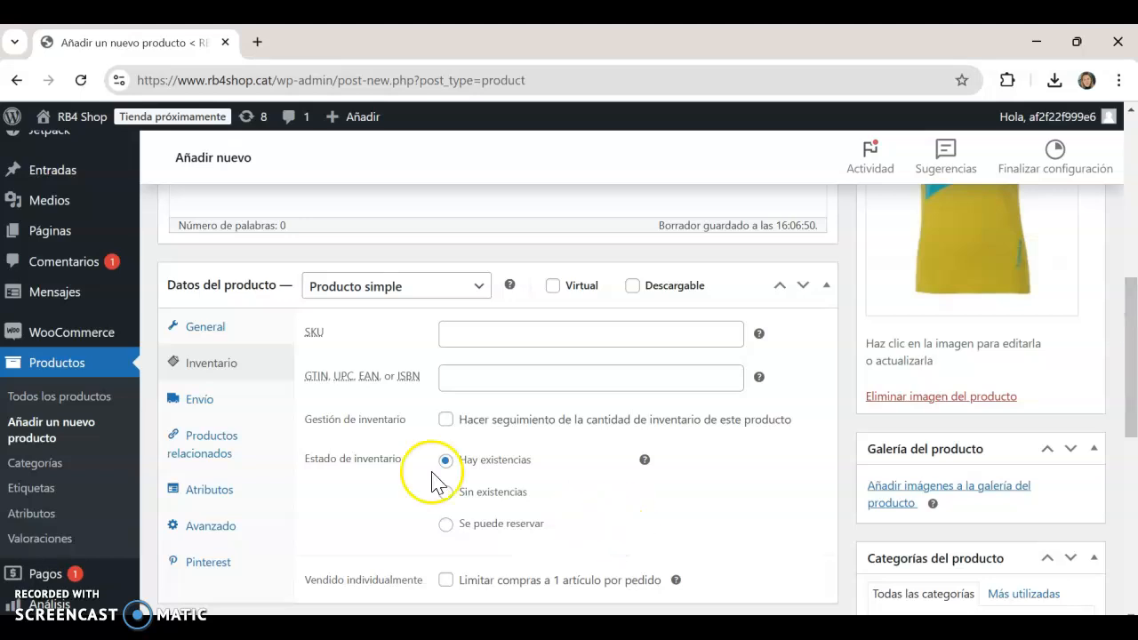
click(211, 402)
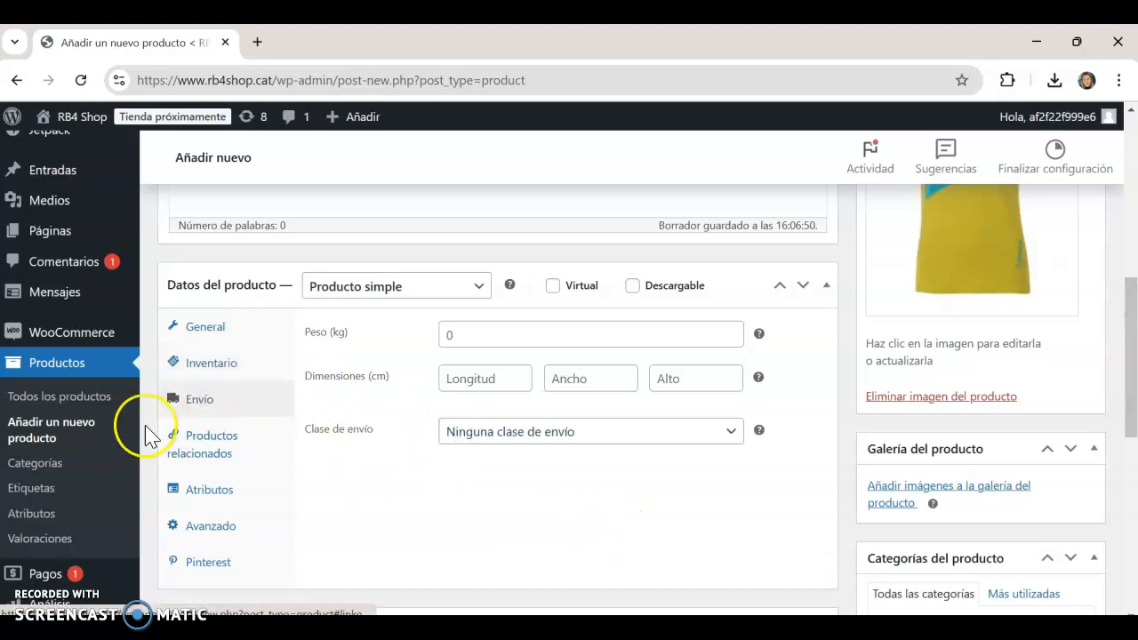
click(211, 438)
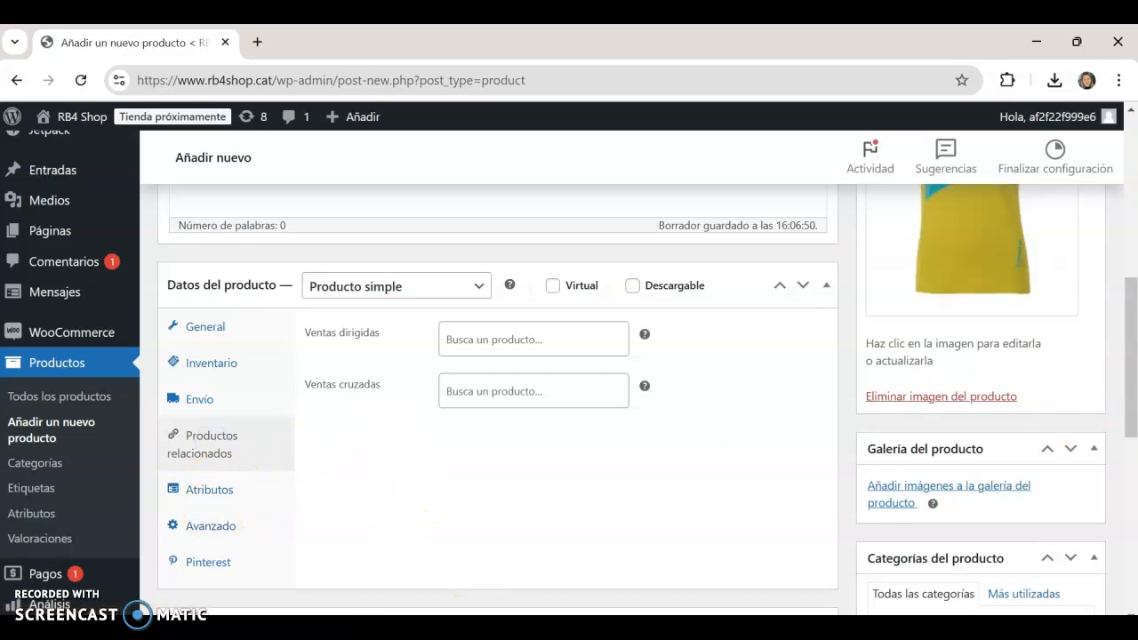
Assign the product to the Roba category and add a new product category, Samarretes, with Roba as its parent
scroll(996, 394, down, 3)
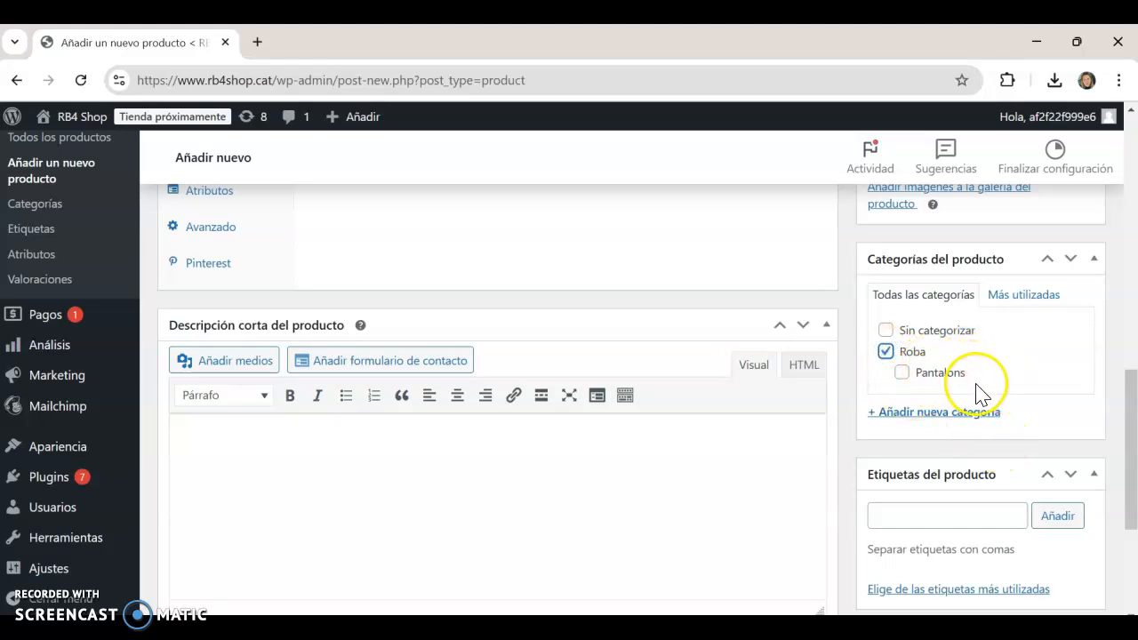
click(883, 416)
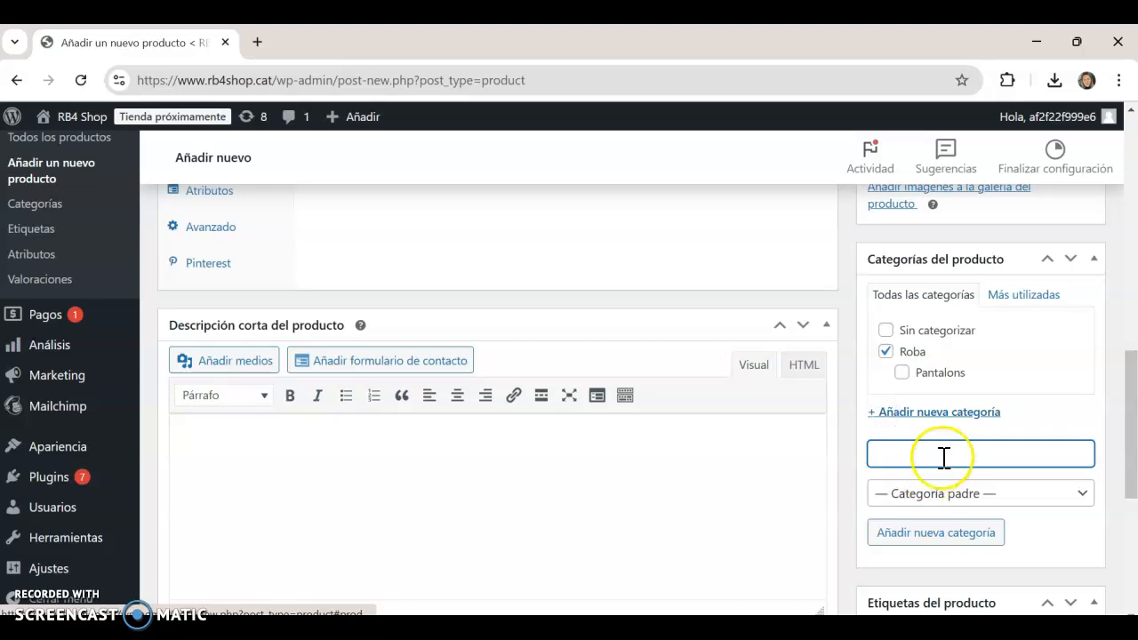
text(Sa)
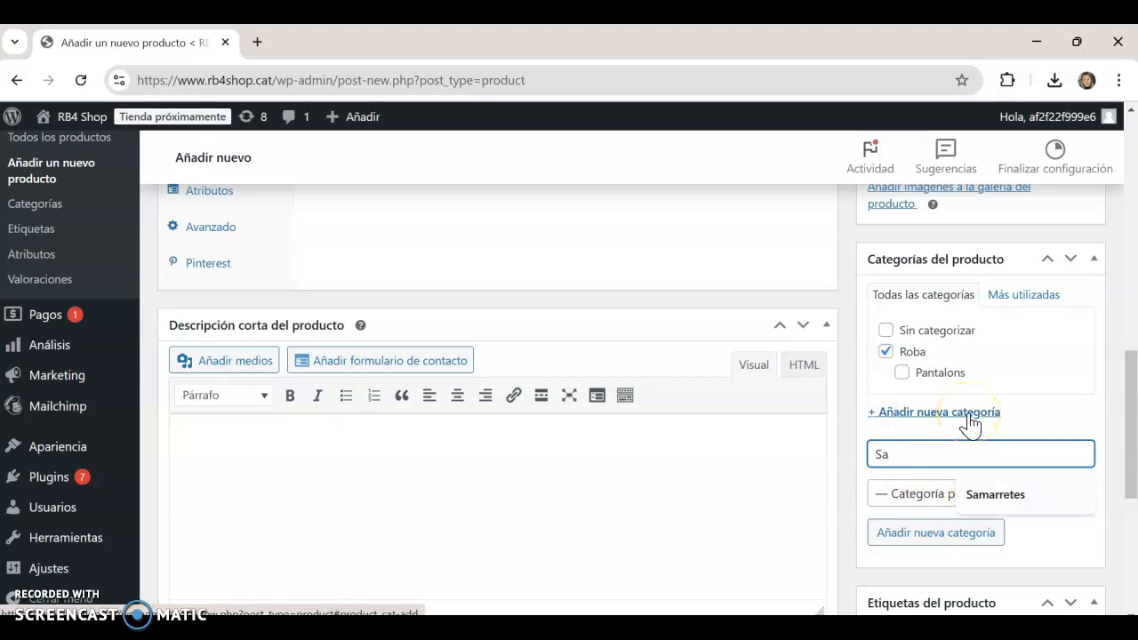
text(marretes)
click(978, 505)
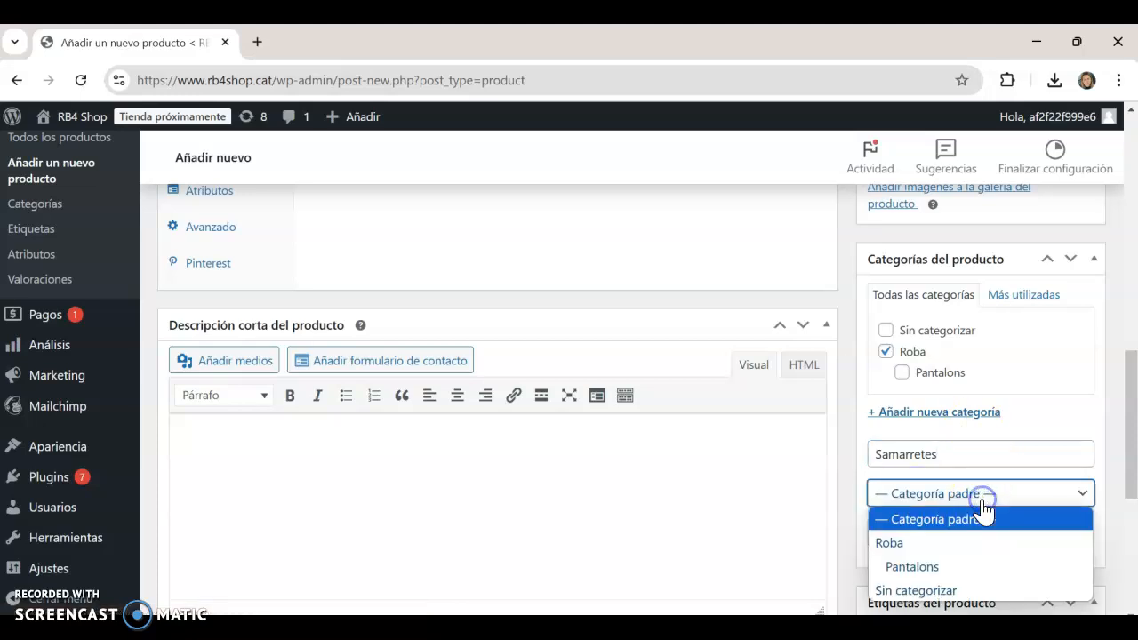
click(931, 541)
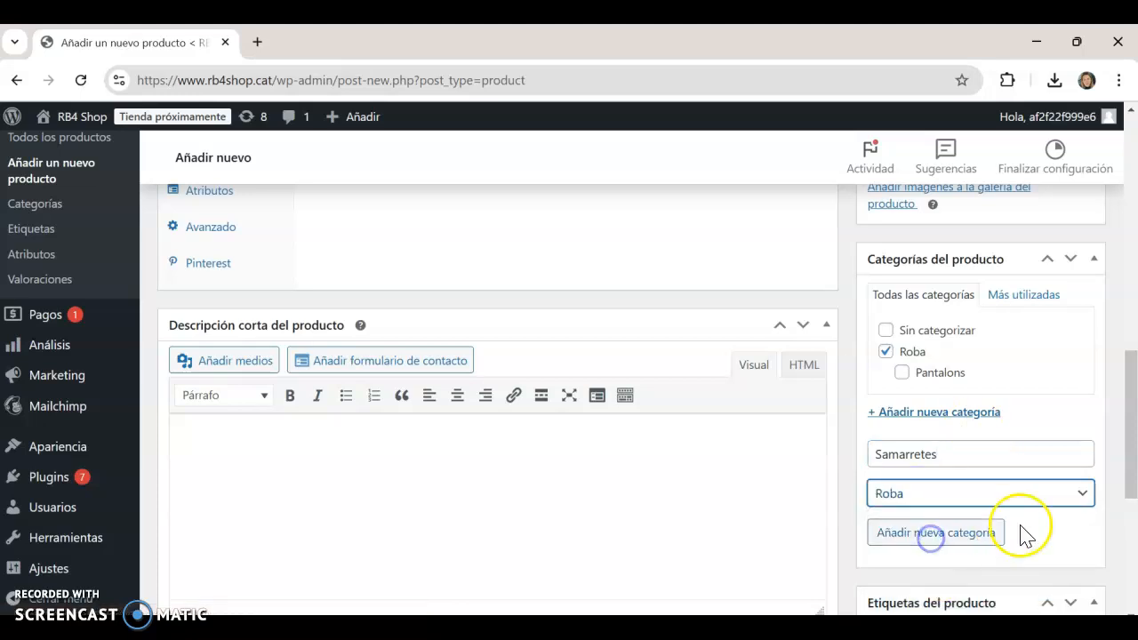
click(954, 536)
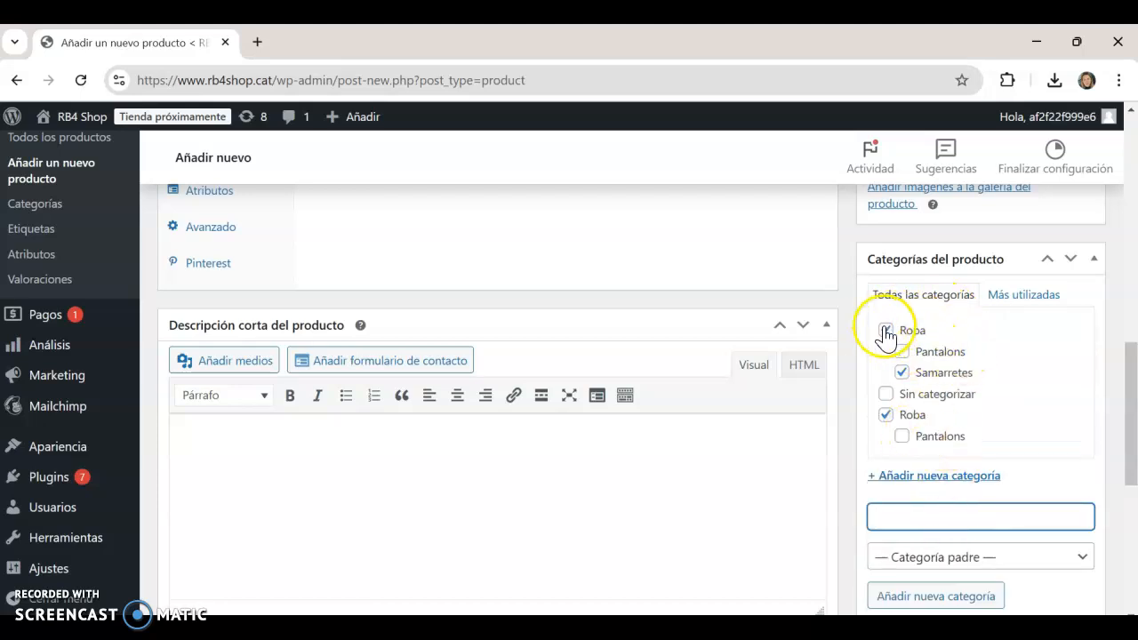
Publish the Samarreta Fly product
drag(1131, 414, 1131, 184)
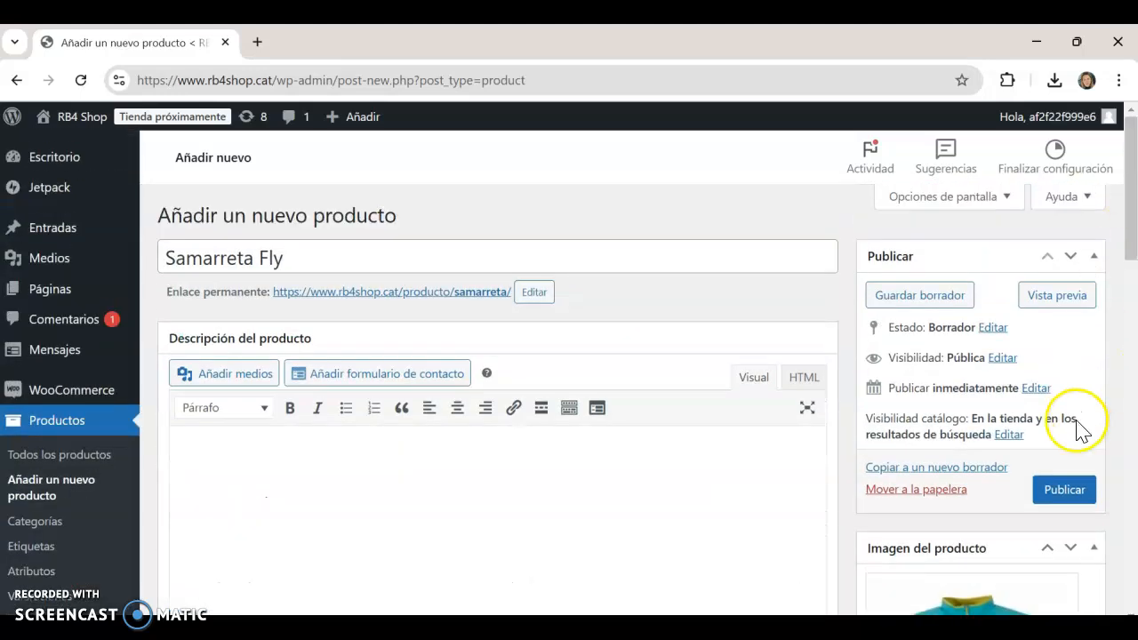
click(1056, 496)
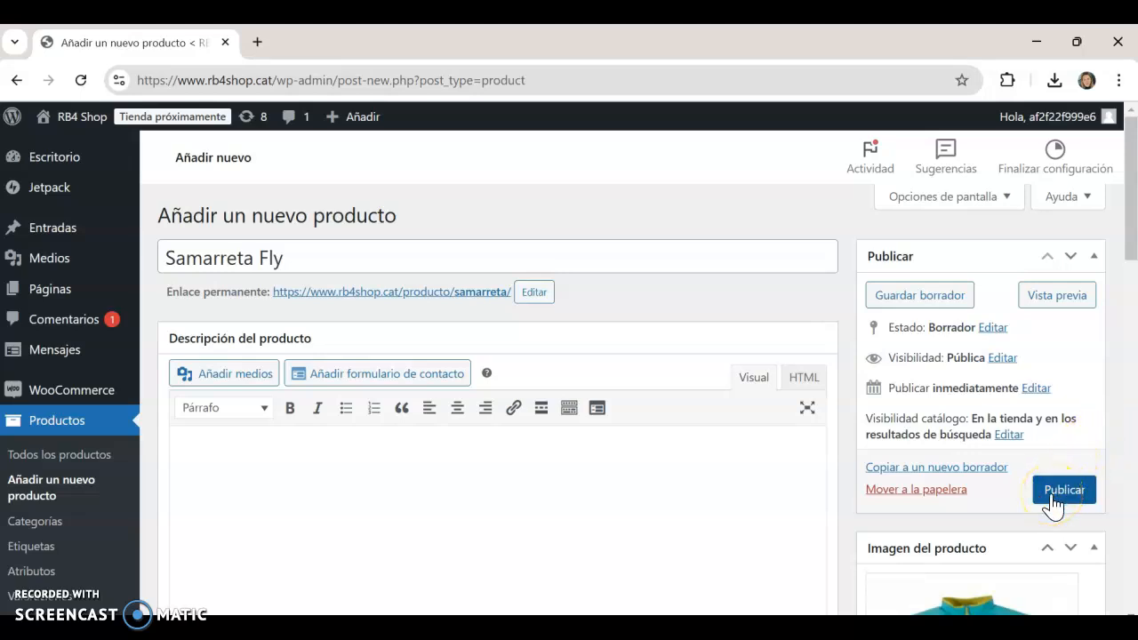
click(1055, 496)
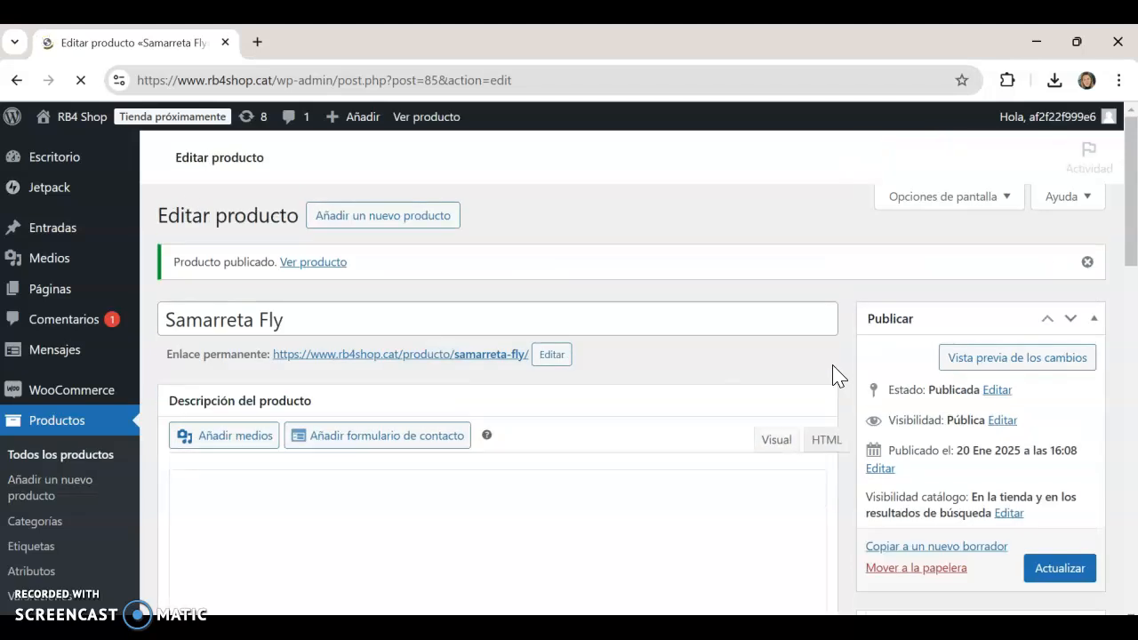
mouse_move(1135, 240)
mouse_down()
mouse_move(1135, 349)
mouse_move(1134, 234)
mouse_up()
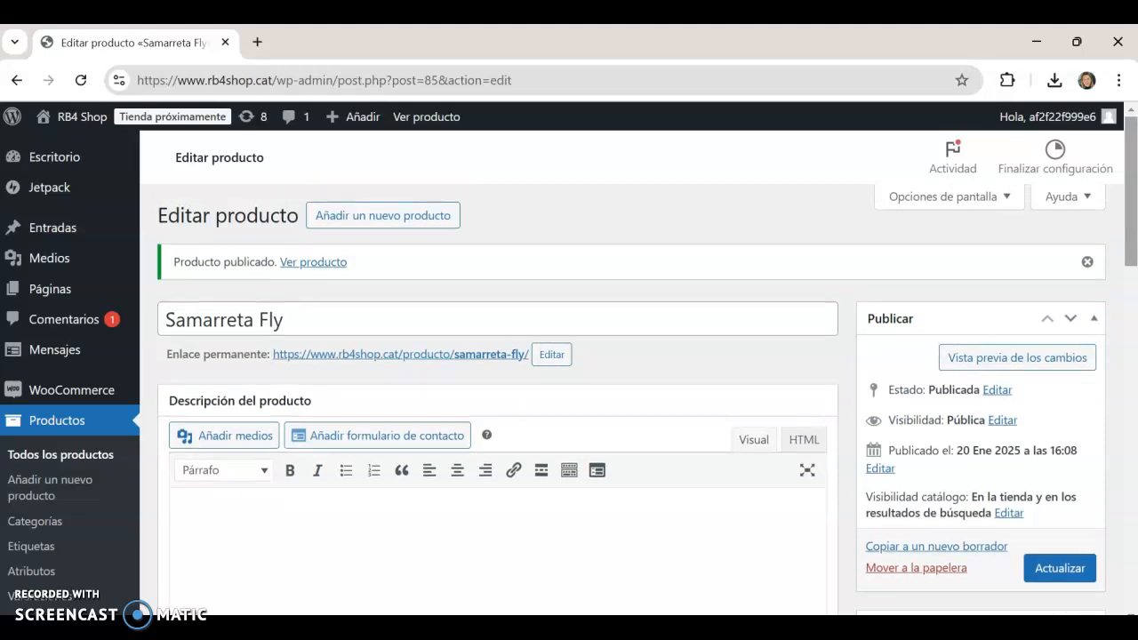